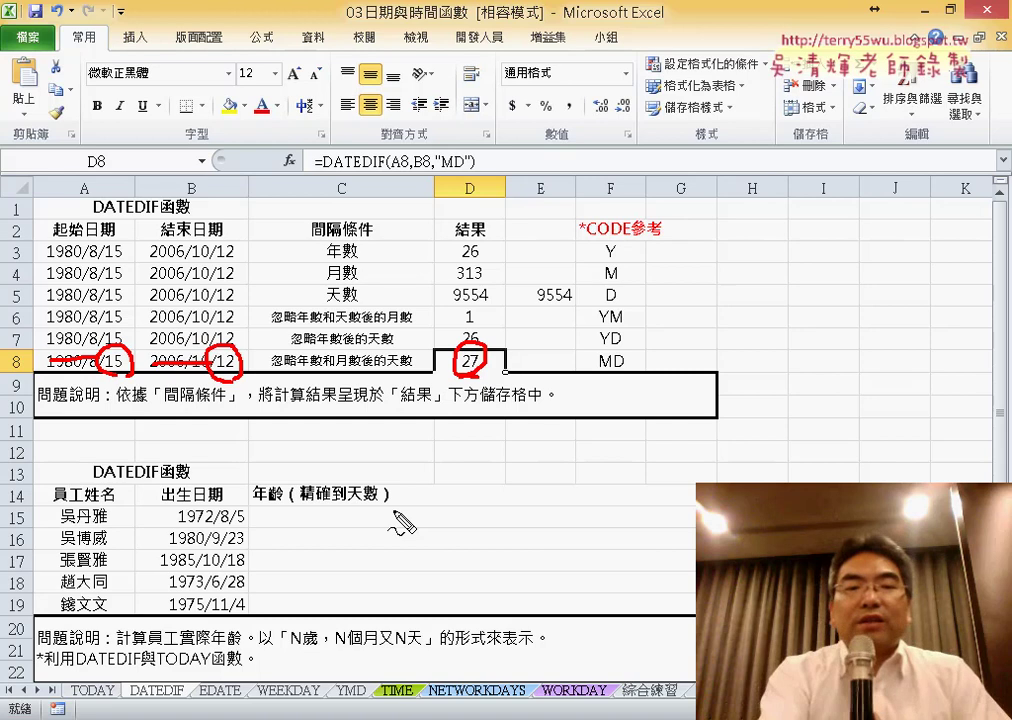
# In C15, enter the unfinished formula =datedif(B15,today(),"Y and try to commit it
pyautogui.press('Escape')
pyautogui.click(409, 519)
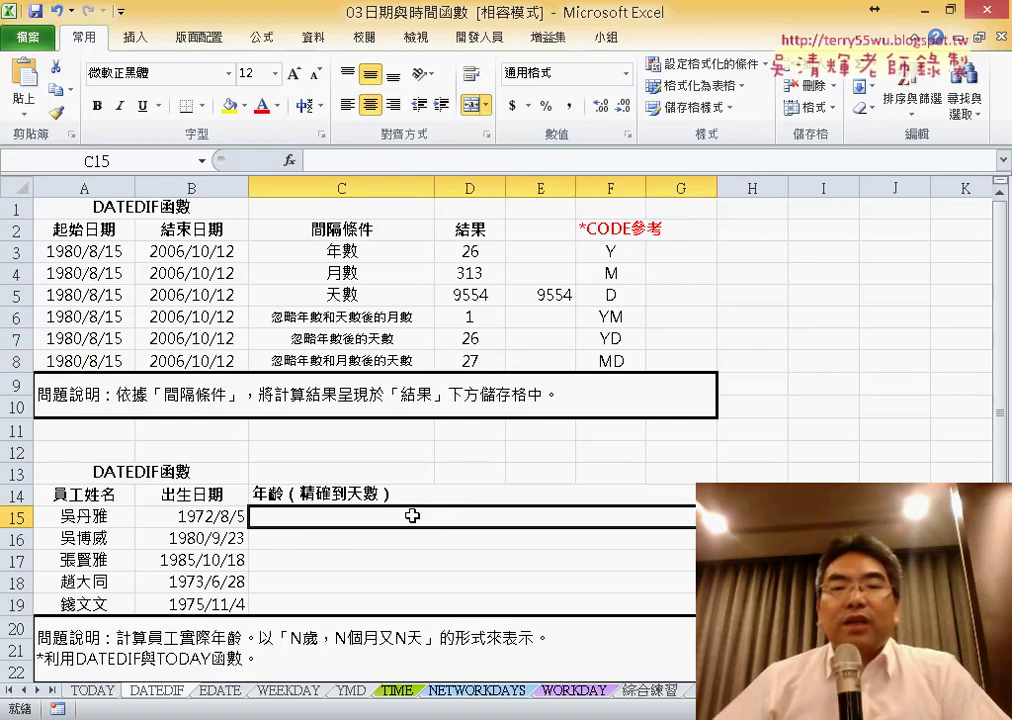
pyautogui.click(365, 161)
pyautogui.write('=')
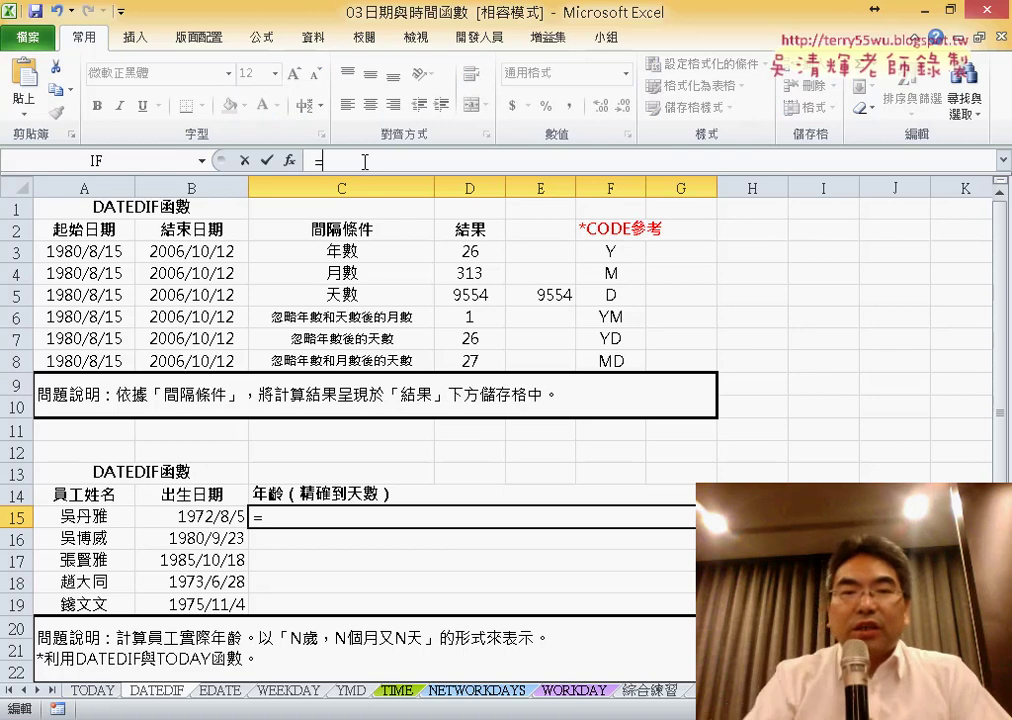
pyautogui.write('date')
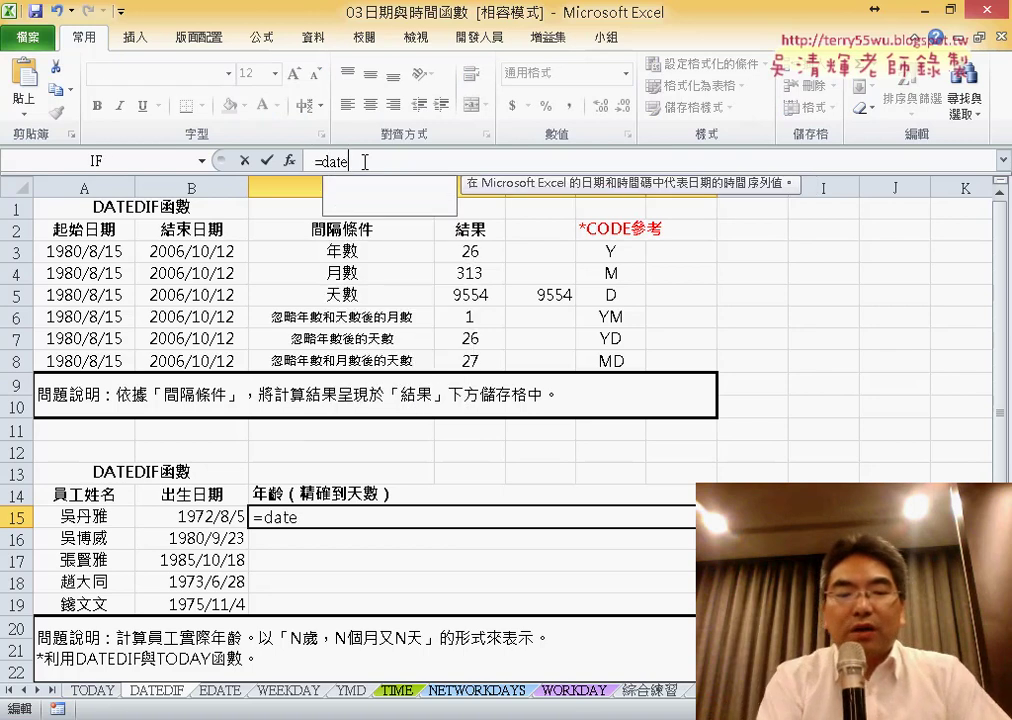
pyautogui.write('dif(')
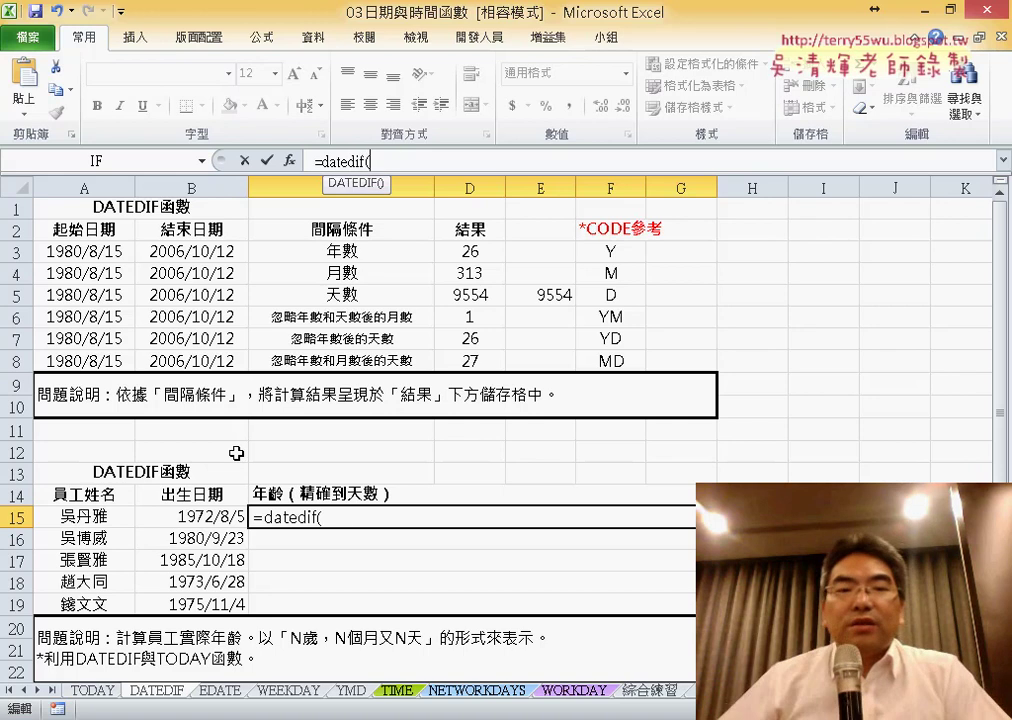
pyautogui.click(215, 516)
pyautogui.write(',')
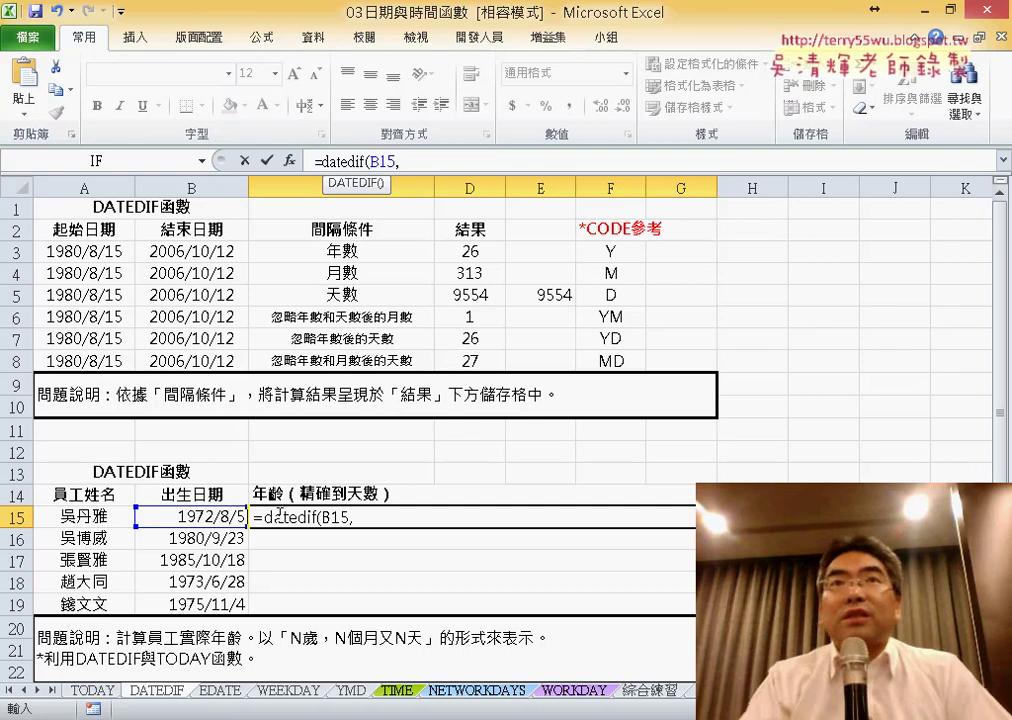
pyautogui.write('t')
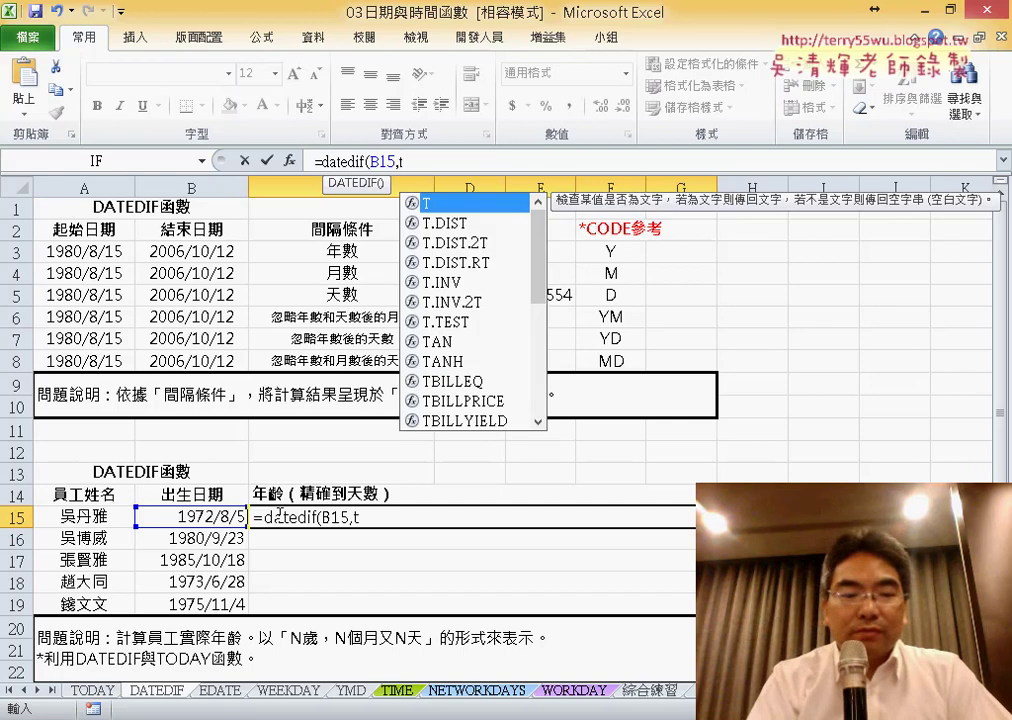
pyautogui.write('a\\')
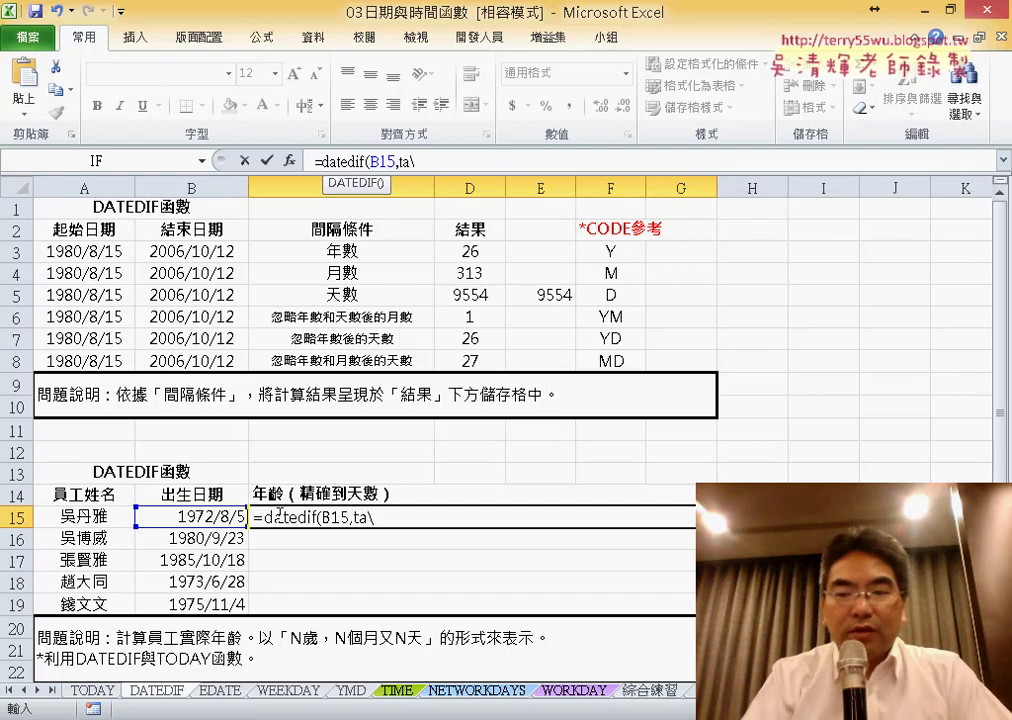
pyautogui.press('BackSpace')
pyautogui.press('BackSpace')
pyautogui.write('o')
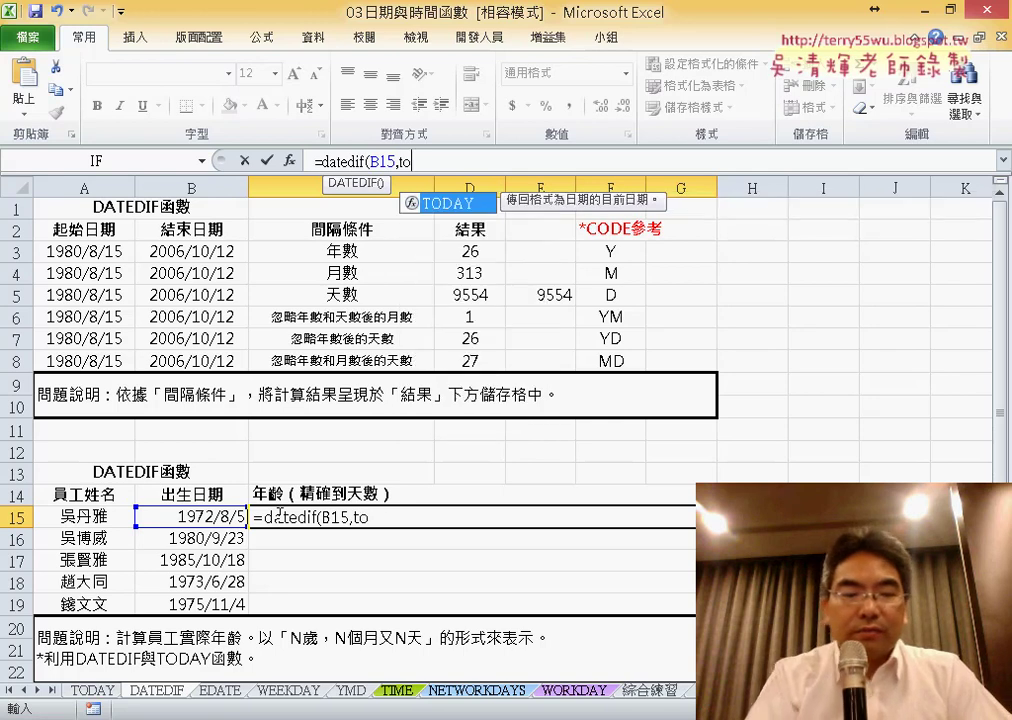
pyautogui.write('day')
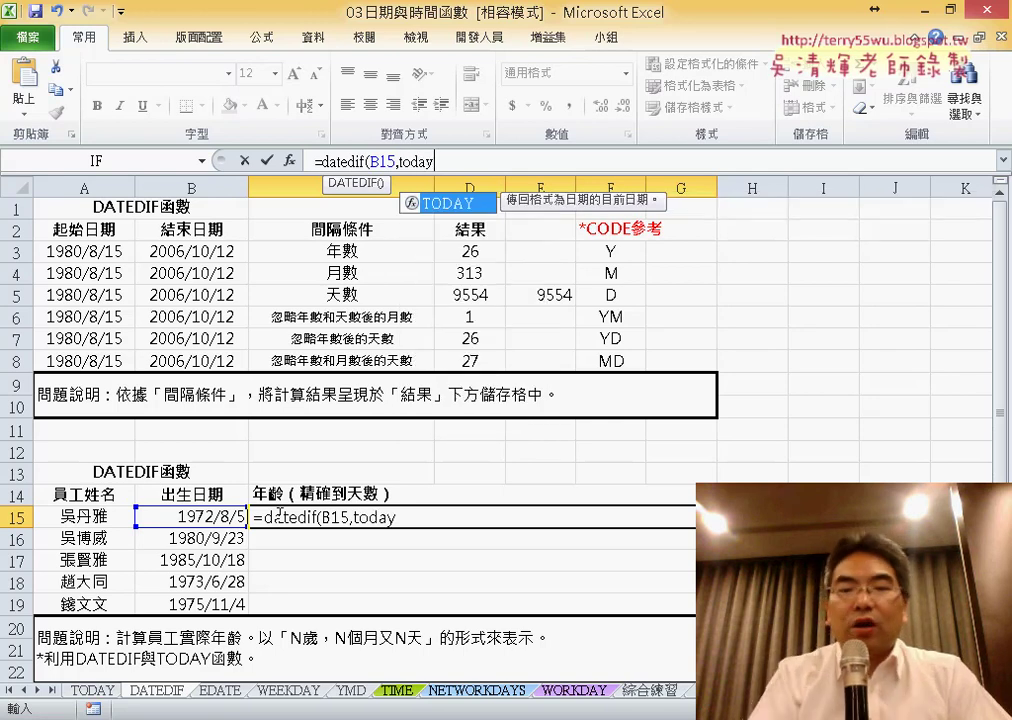
pyautogui.write('()')
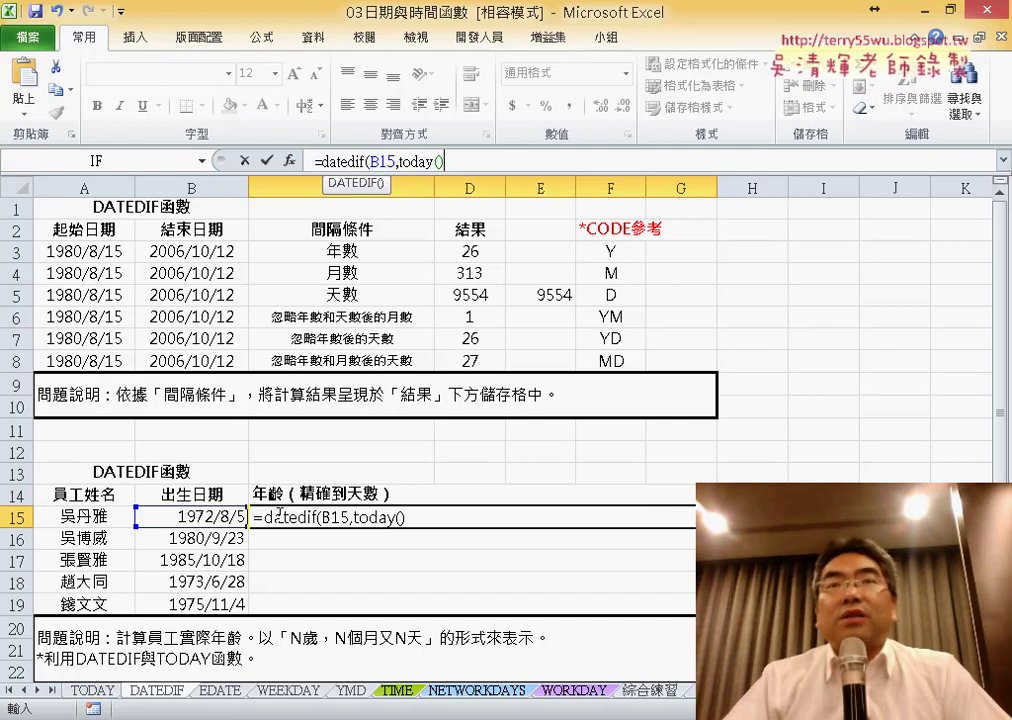
pyautogui.write(',"Y')
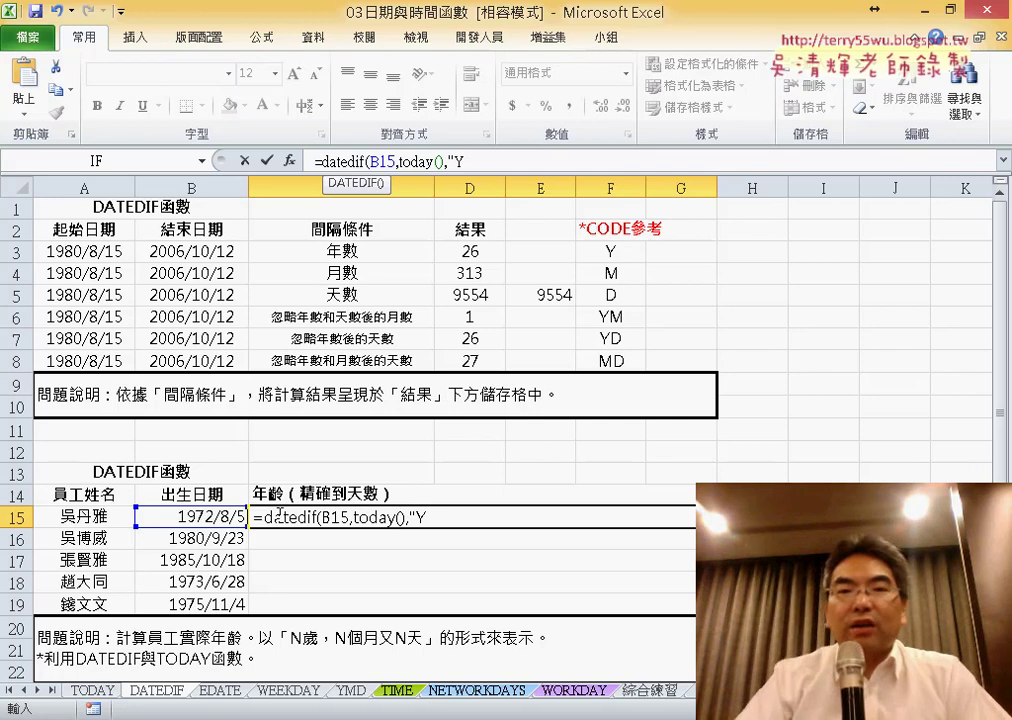
pyautogui.press('Return')
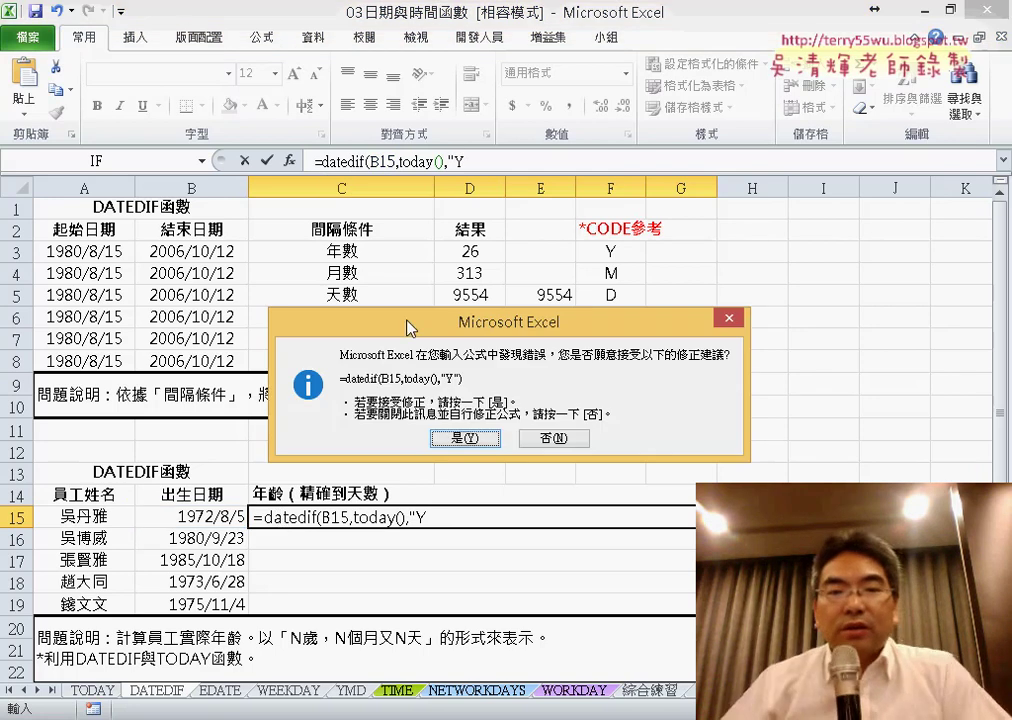
# Decline Excel's suggested correction, dismiss the error, and add the closing ") to C15's formula
pyautogui.click(583, 448)
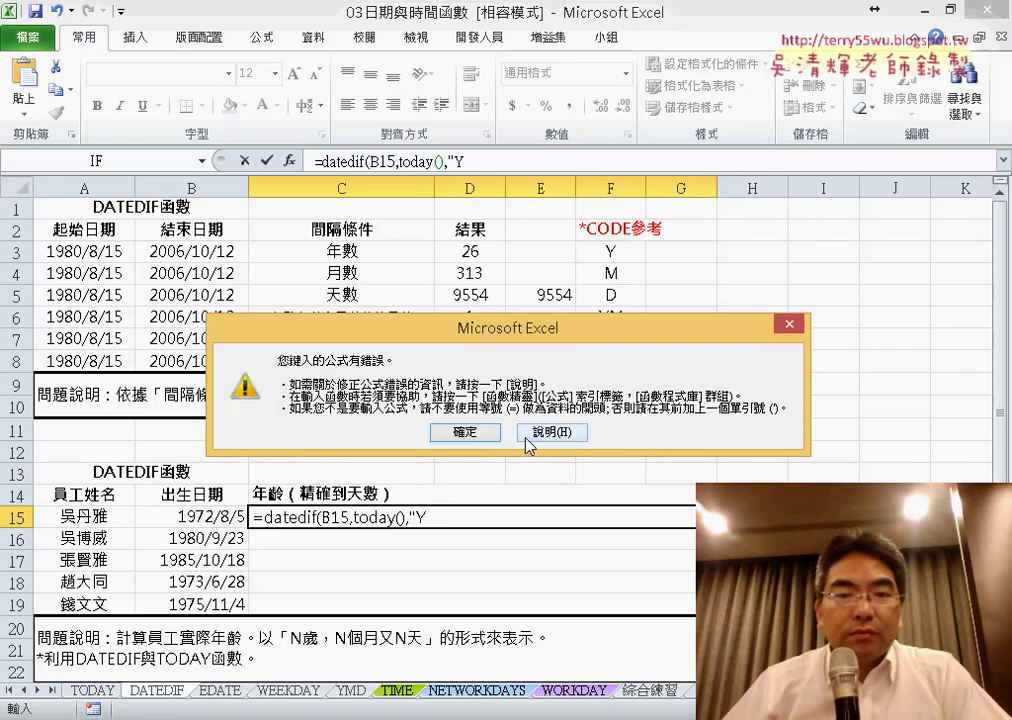
pyautogui.click(465, 432)
pyautogui.click(517, 162)
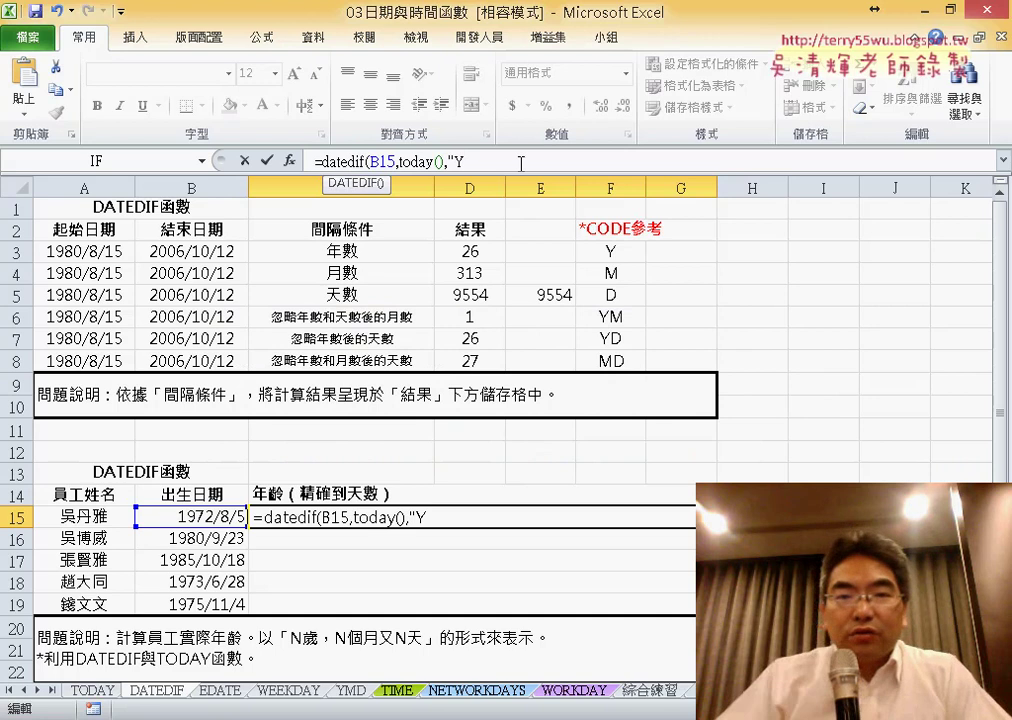
pyautogui.write('"')
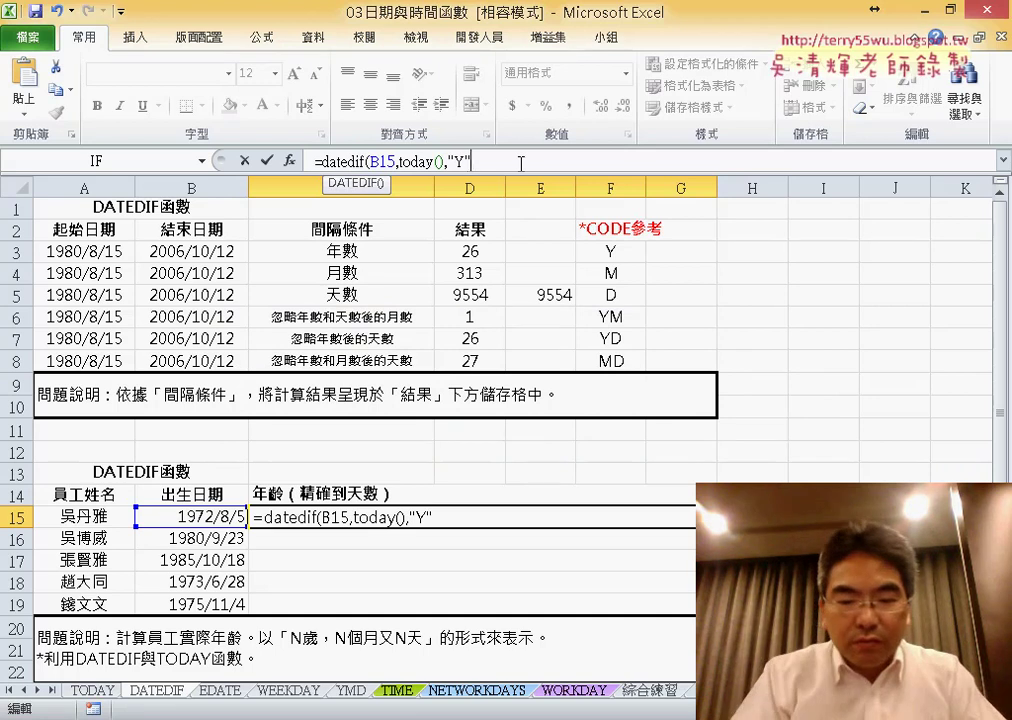
pyautogui.write(')')
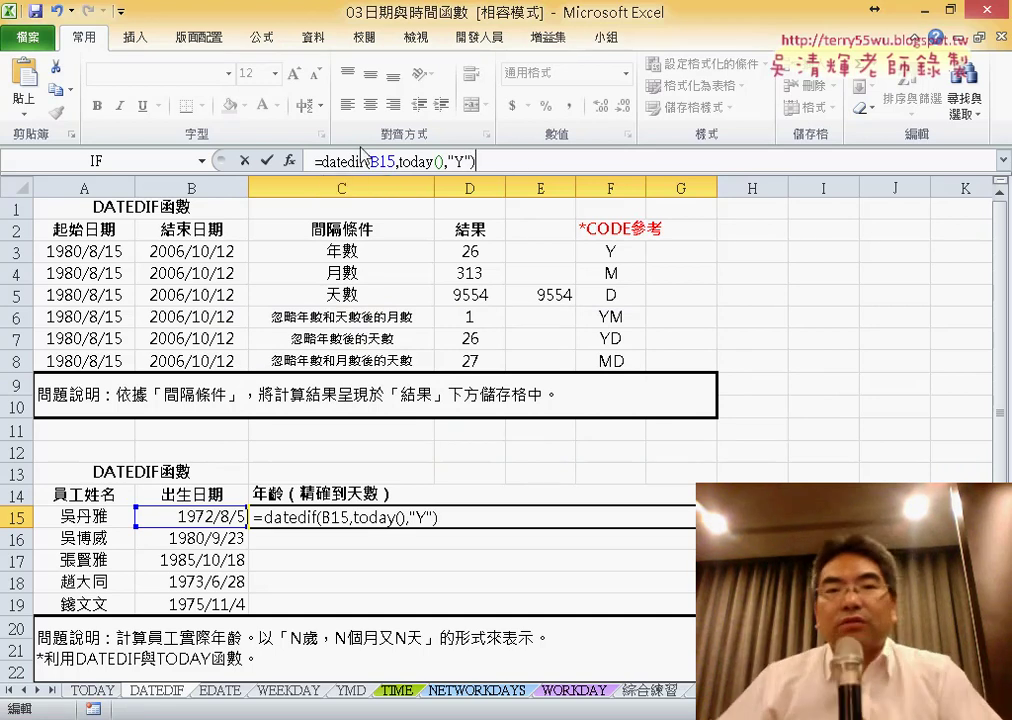
# Commit =DATEDIF(B15,TODAY(),"Y") in C15 so it shows an age of 44
pyautogui.click(266, 160)
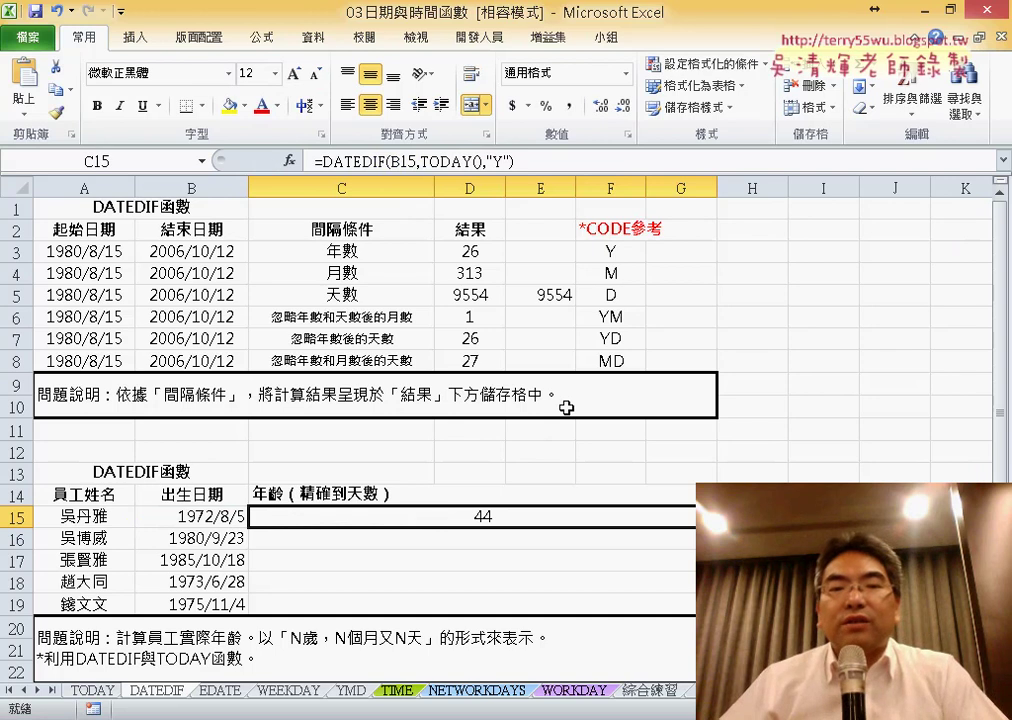
pyautogui.scroll(-1, 723, 453)
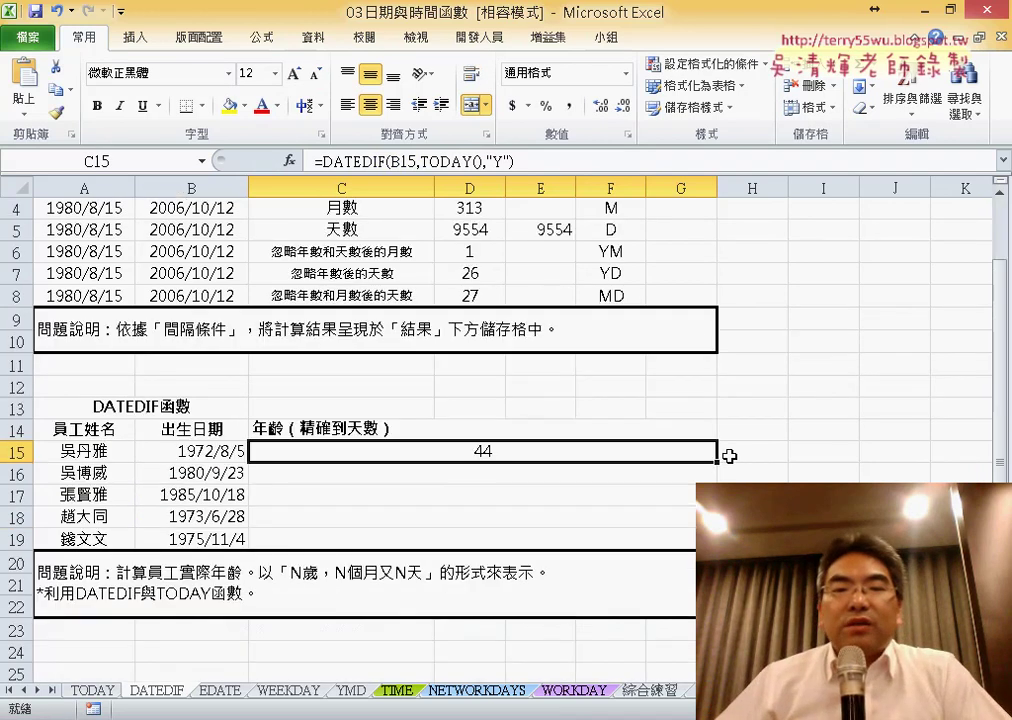
pyautogui.scroll(-2, 727, 456)
pyautogui.scroll(2, 500, 430)
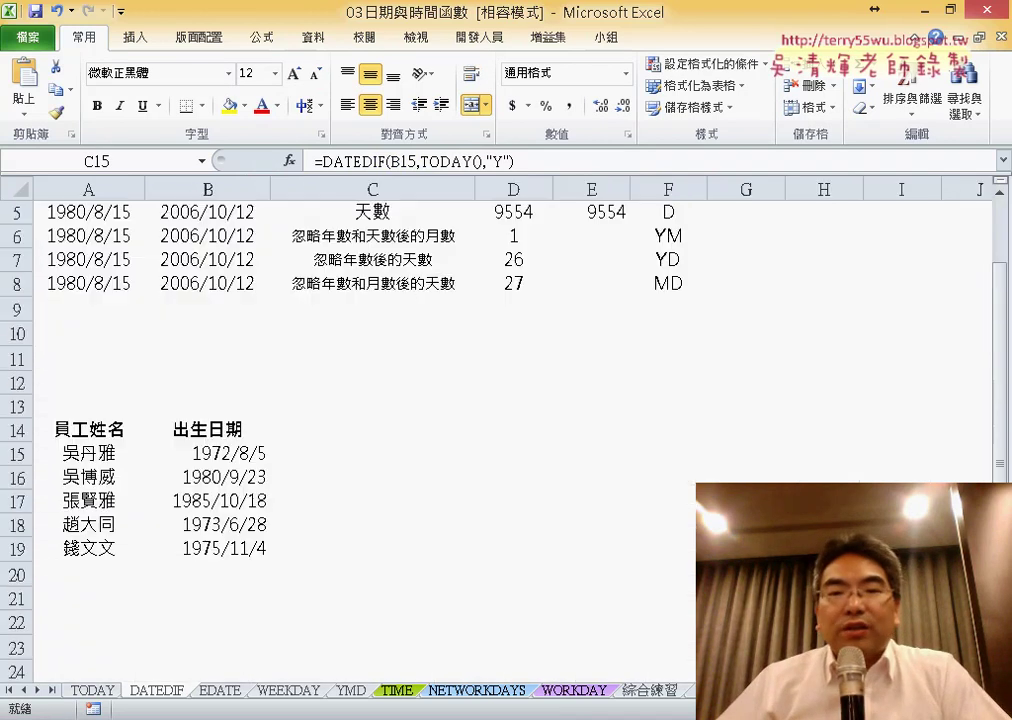
pyautogui.keyDown('ctrl'); pyautogui.scroll(3, 500, 430); pyautogui.keyUp('ctrl')
pyautogui.scroll(-1, 848, 468)
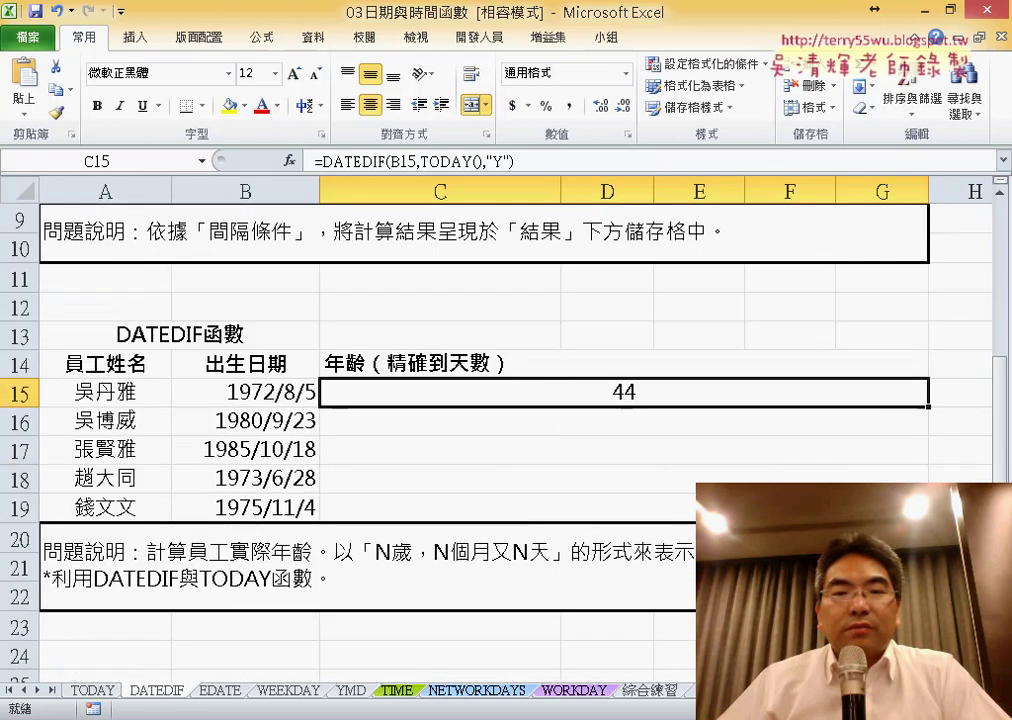
pyautogui.scroll(-1, 848, 468)
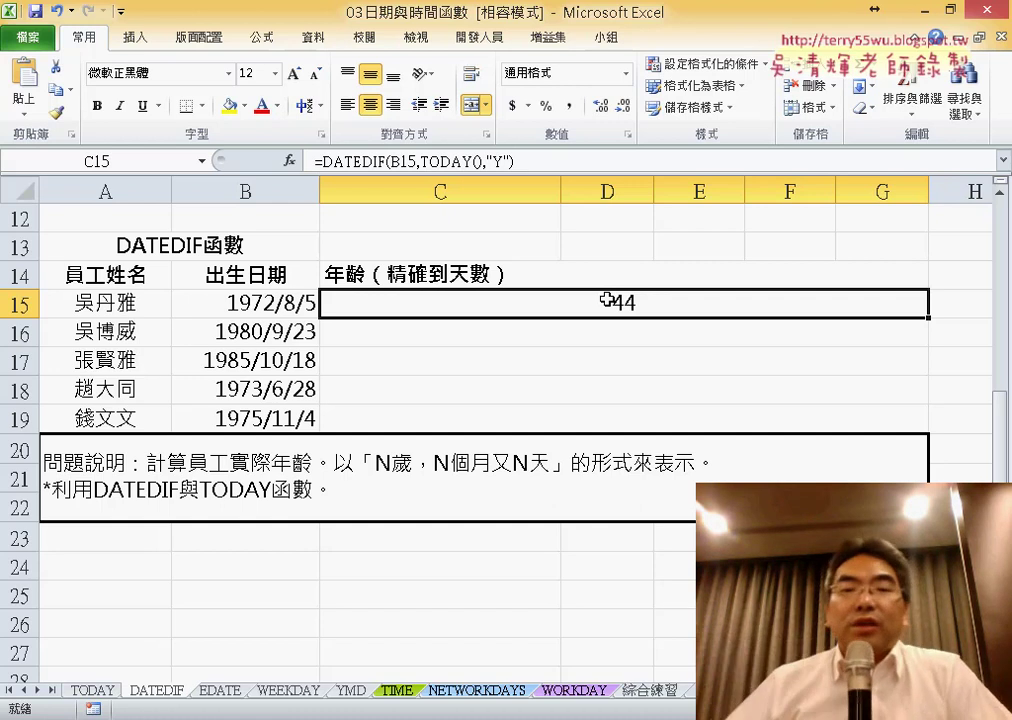
# Copy the wording 歲，N個月又N天 from the A20 description, then return to C15
pyautogui.doubleClick(398, 464)
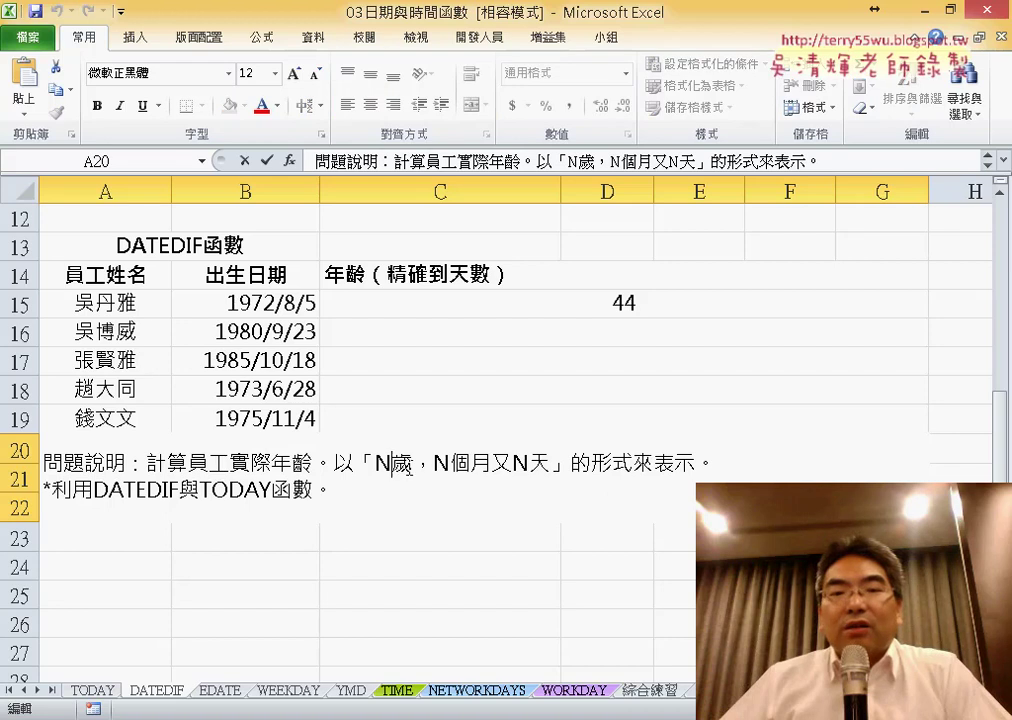
pyautogui.moveTo(391, 464); pyautogui.dragTo(549, 464)
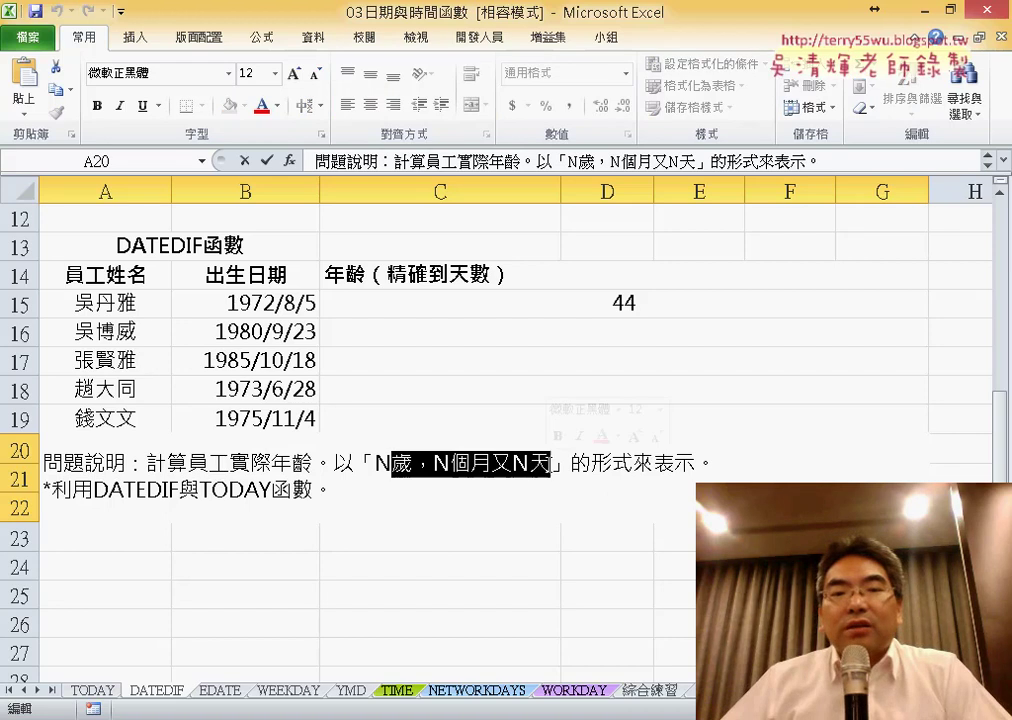
pyautogui.rightClick(502, 476)
pyautogui.click(545, 503)
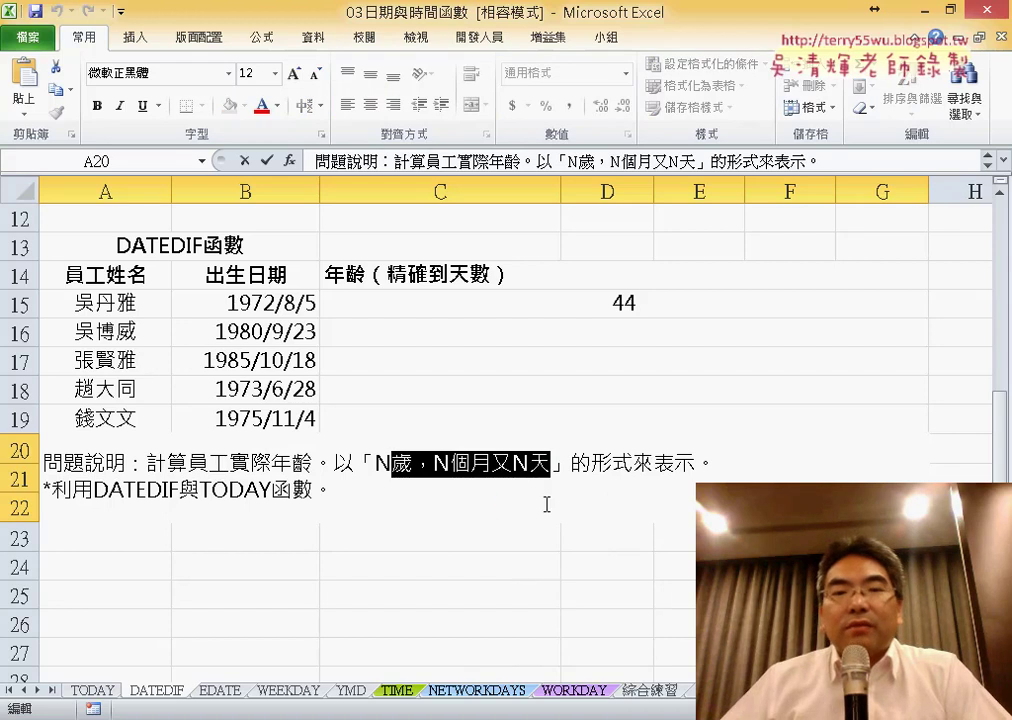
pyautogui.click(628, 302)
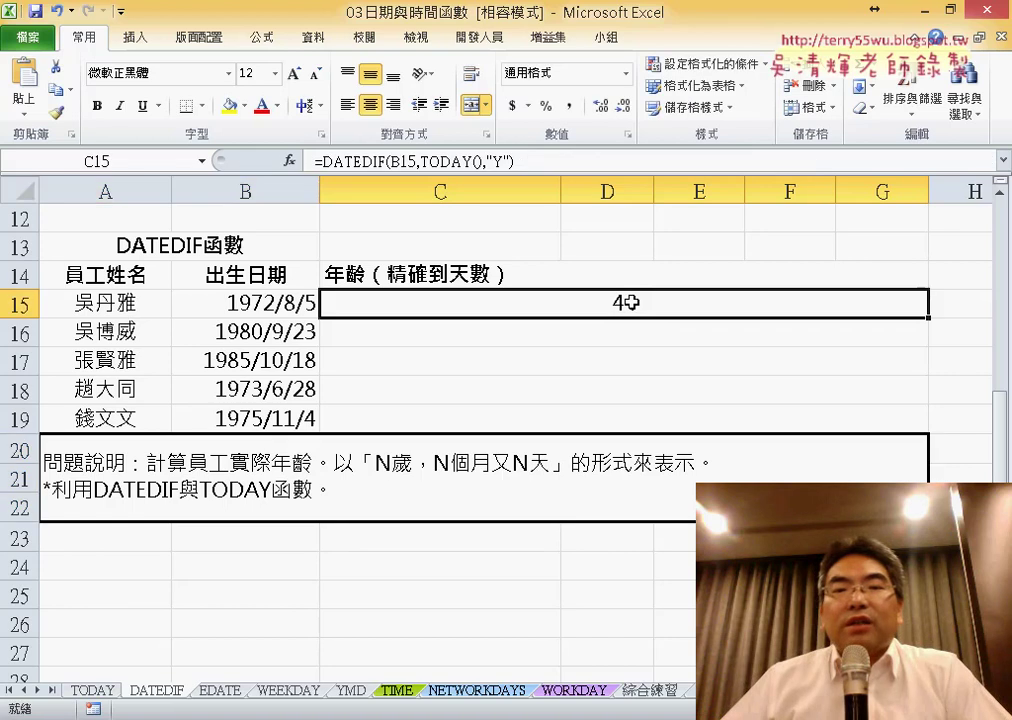
# Append &"歲，N個月又N天" to C15's formula so it displays 44歲，N個月又N天
pyautogui.click(568, 159)
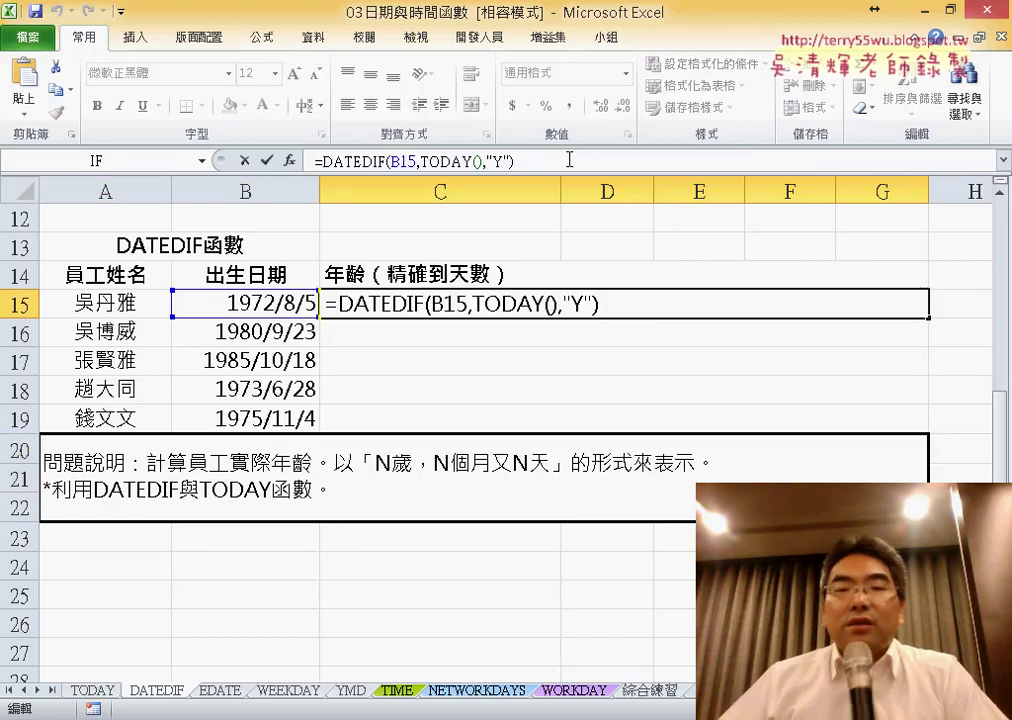
pyautogui.write('&')
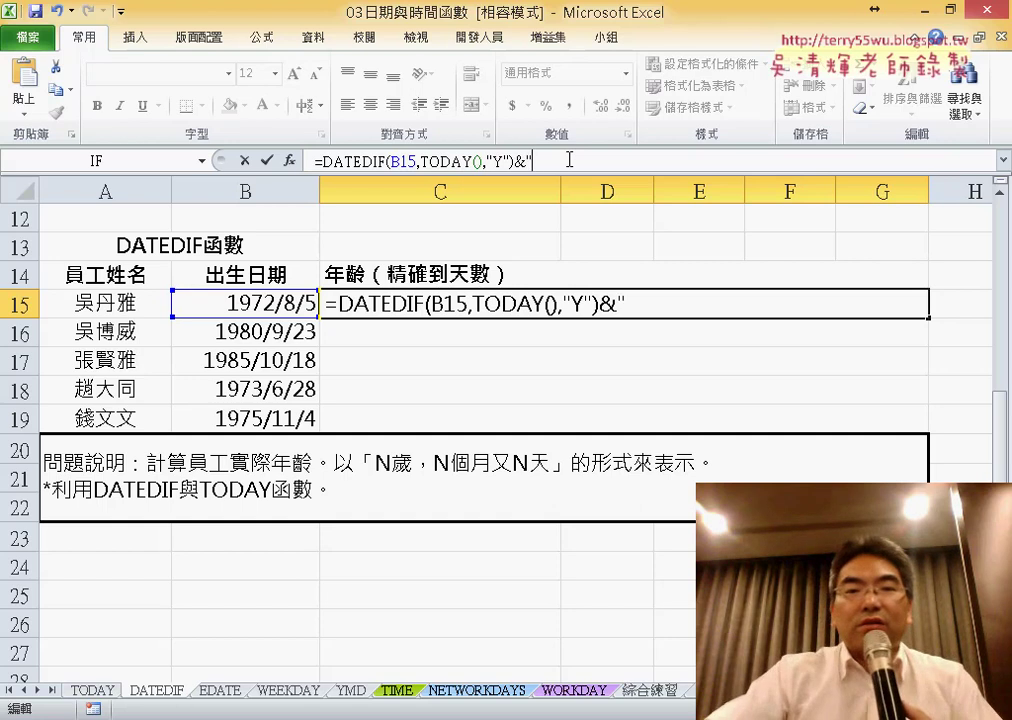
pyautogui.write('"')
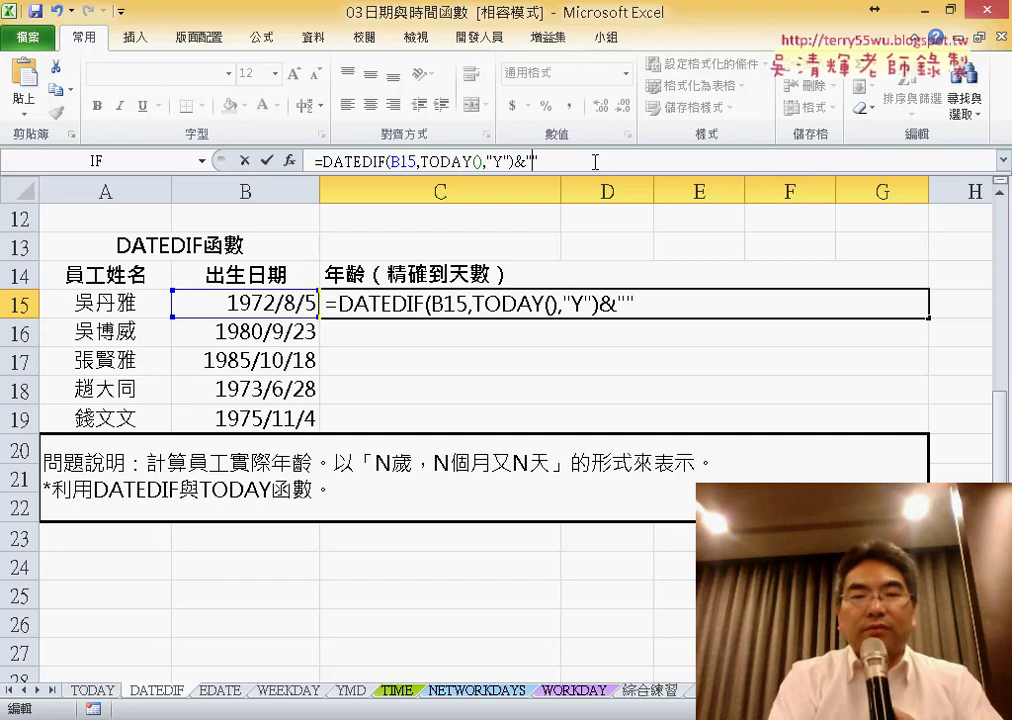
pyautogui.write('歲，N個月又N天')
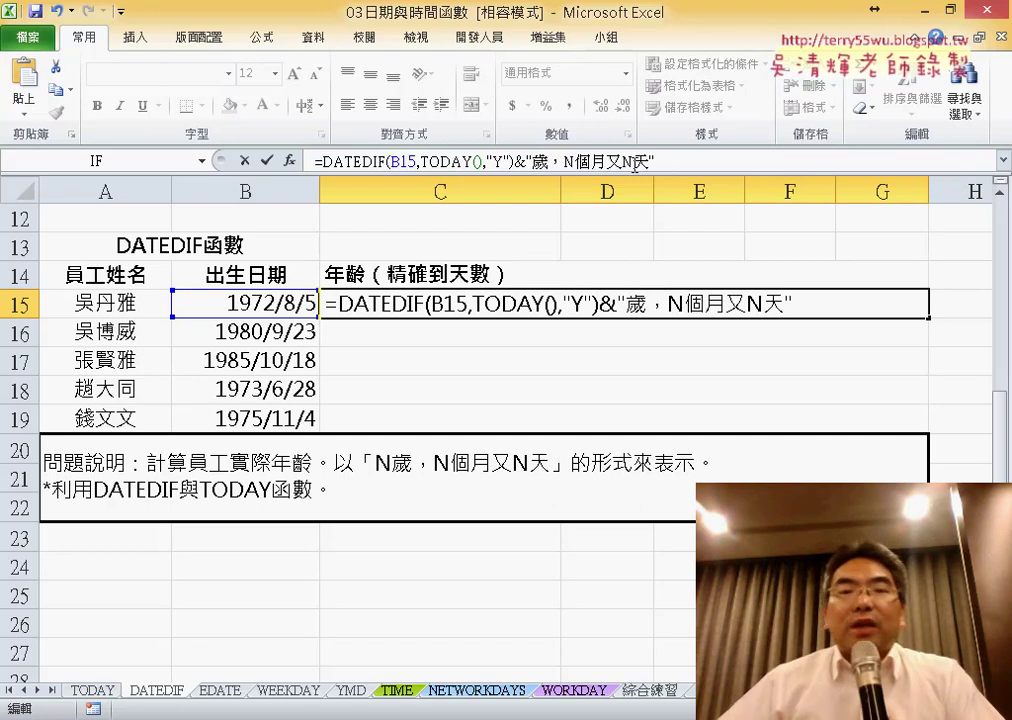
pyautogui.click(267, 163)
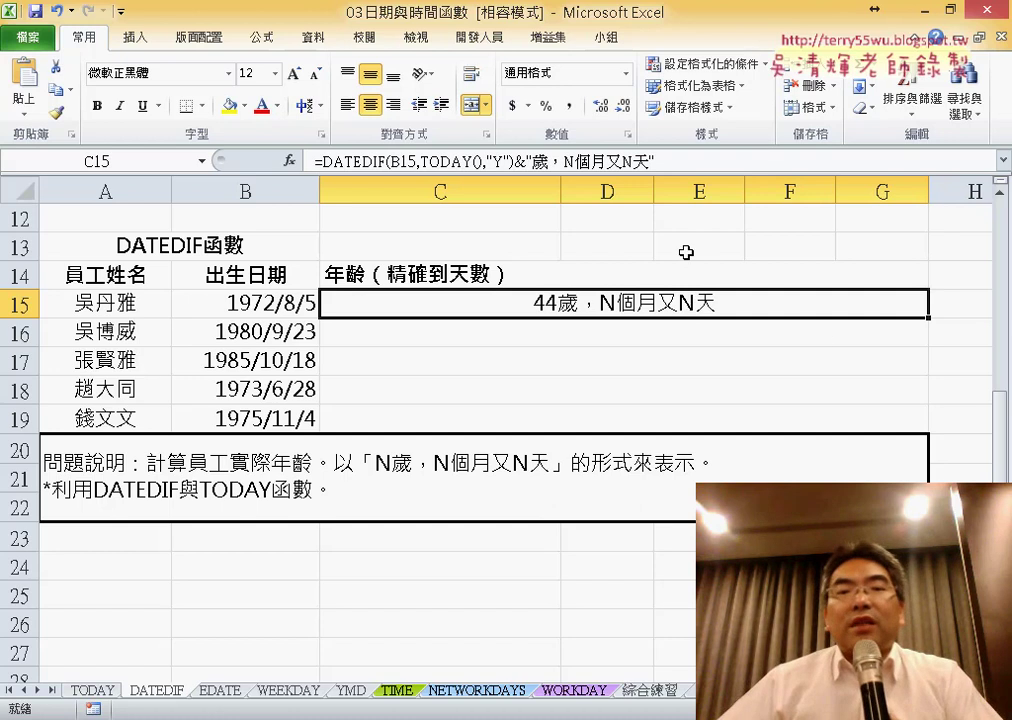
# Select the DATEDIF(B15,TODAY(),"Y") part of C15's formula
pyautogui.moveTo(326, 163); pyautogui.dragTo(490, 162)
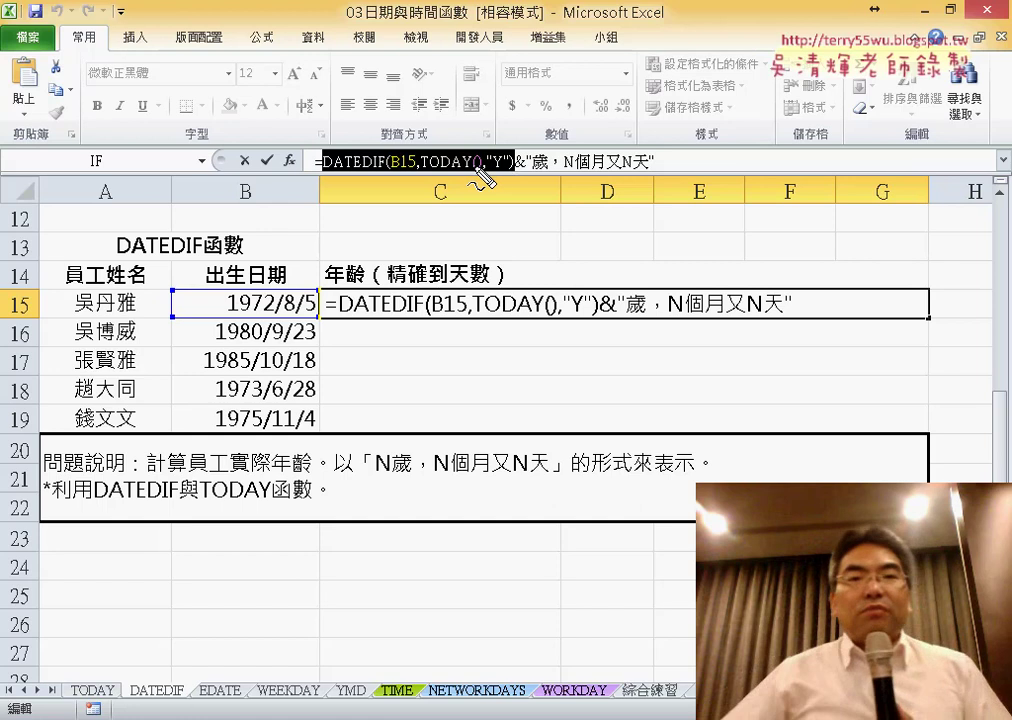
pyautogui.moveTo(513, 178); pyautogui.dragTo(322, 183)
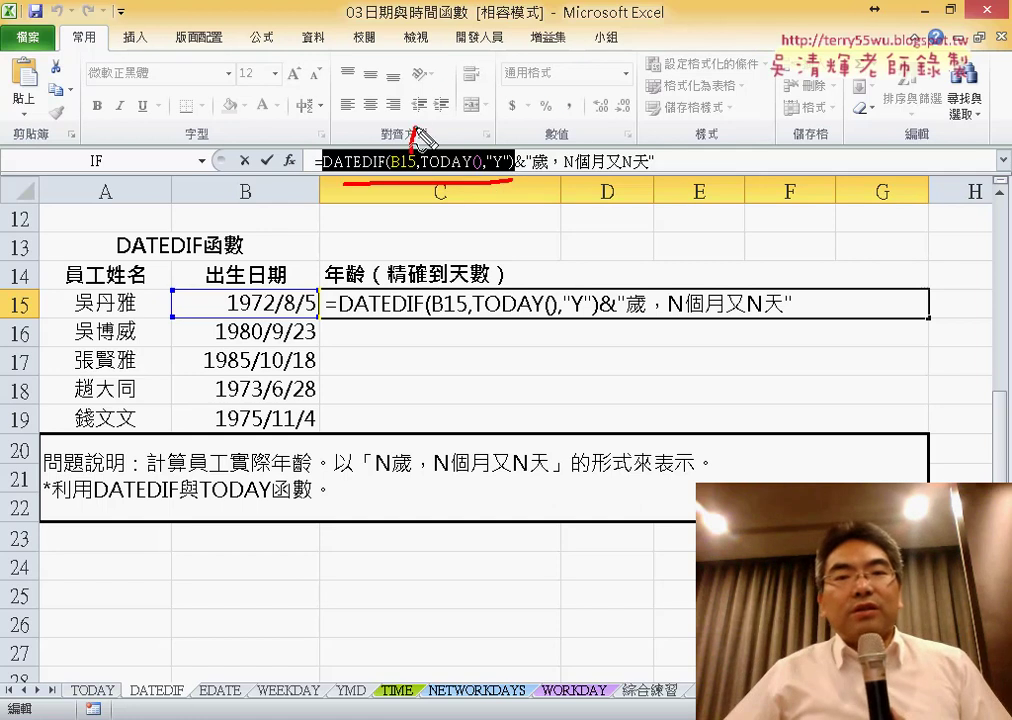
pyautogui.moveTo(420, 136); pyautogui.dragTo(575, 140)
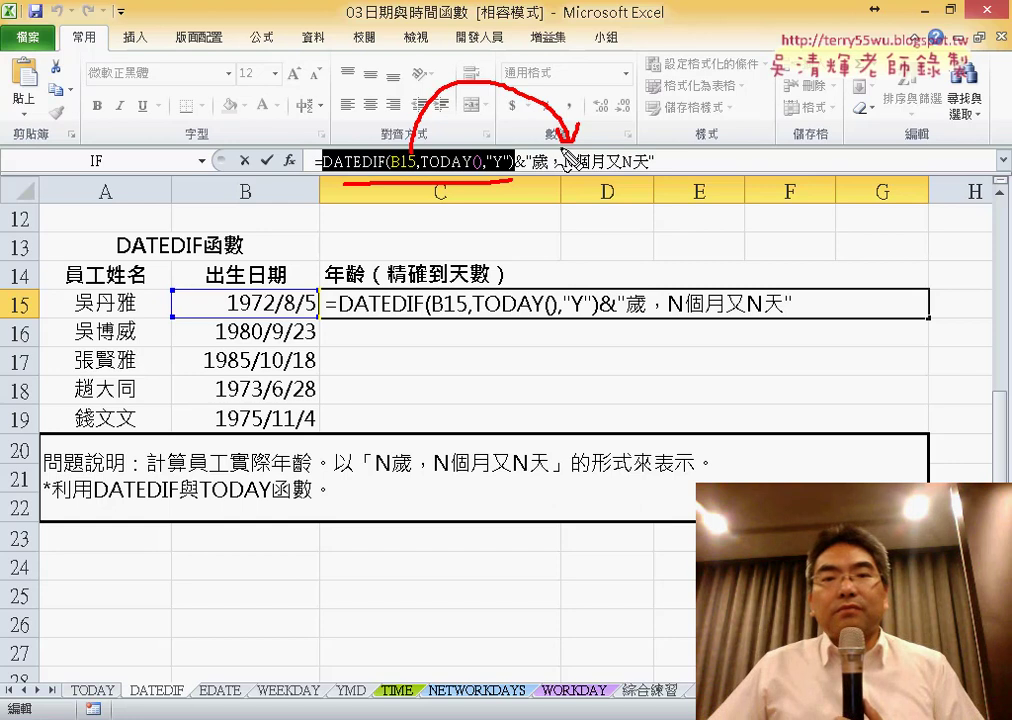
pyautogui.moveTo(570, 125); pyautogui.dragTo(572, 195)
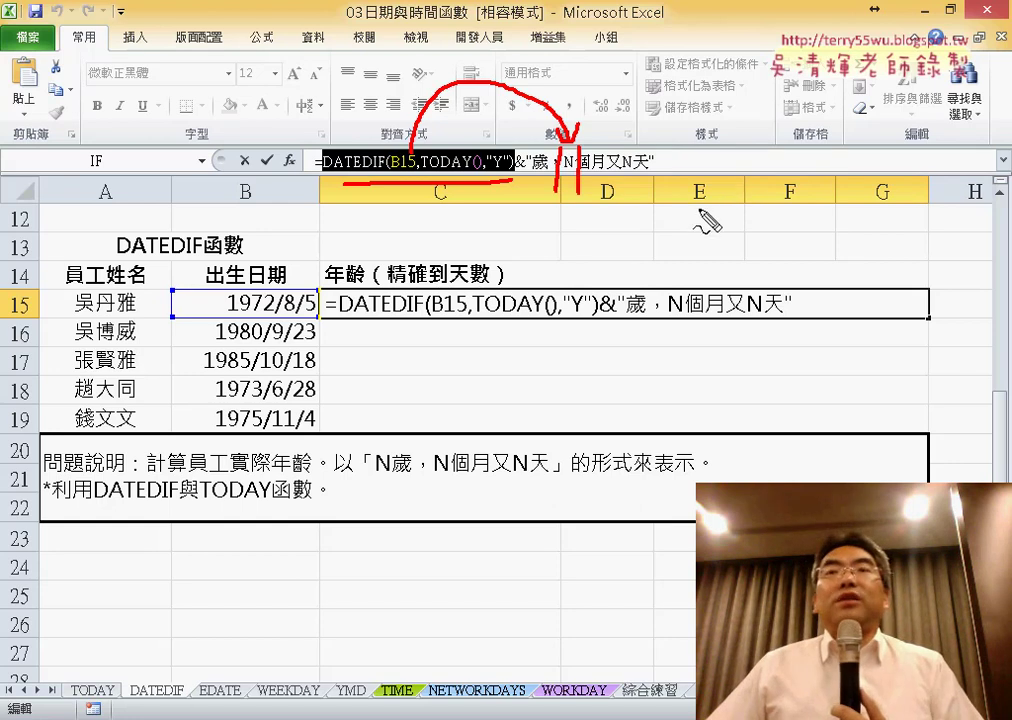
pyautogui.moveTo(563, 236)
pyautogui.mouseDown()
pyautogui.moveTo(553, 205)
pyautogui.moveTo(552, 214)
pyautogui.moveTo(588, 206)
pyautogui.mouseUp()
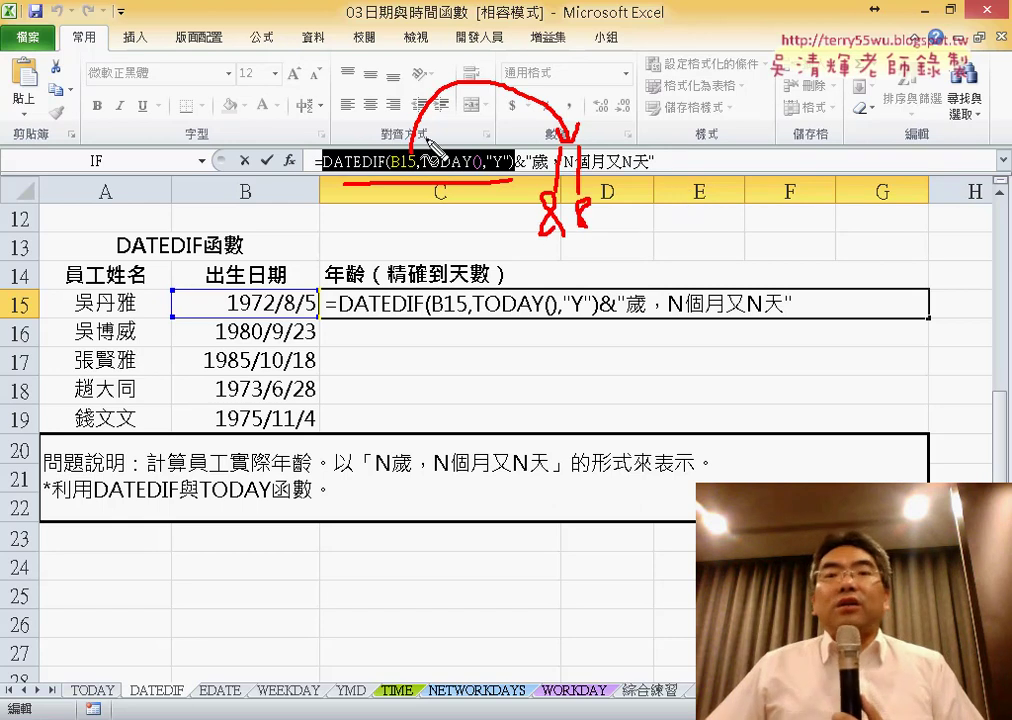
pyautogui.moveTo(330, 182); pyautogui.dragTo(520, 182)
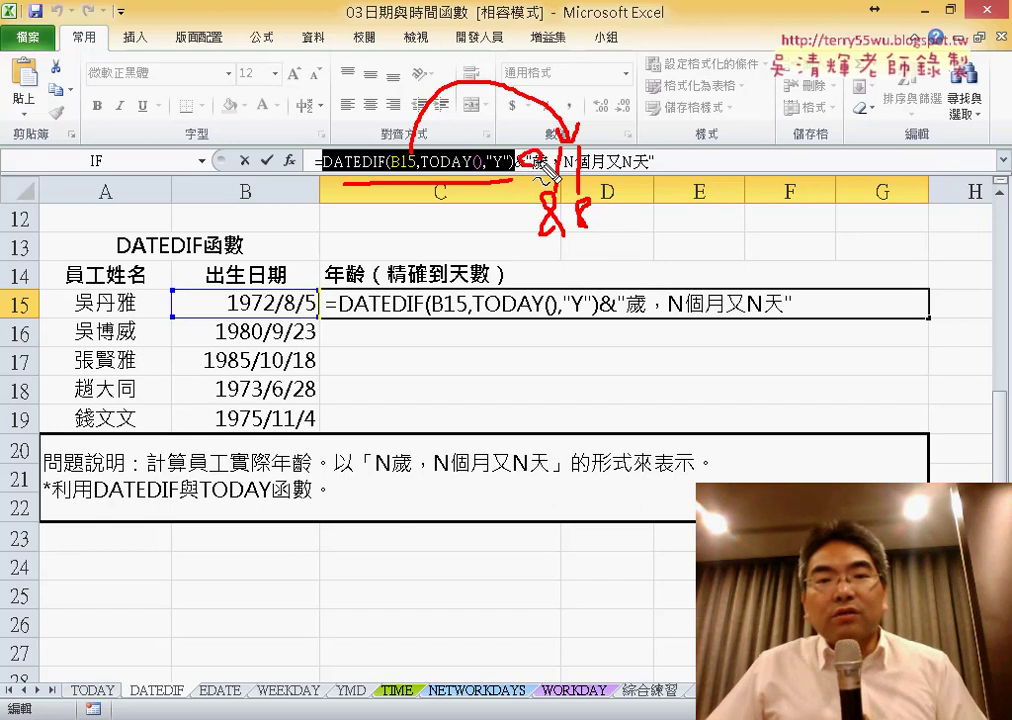
pyautogui.moveTo(545, 170); pyautogui.dragTo(540, 155)
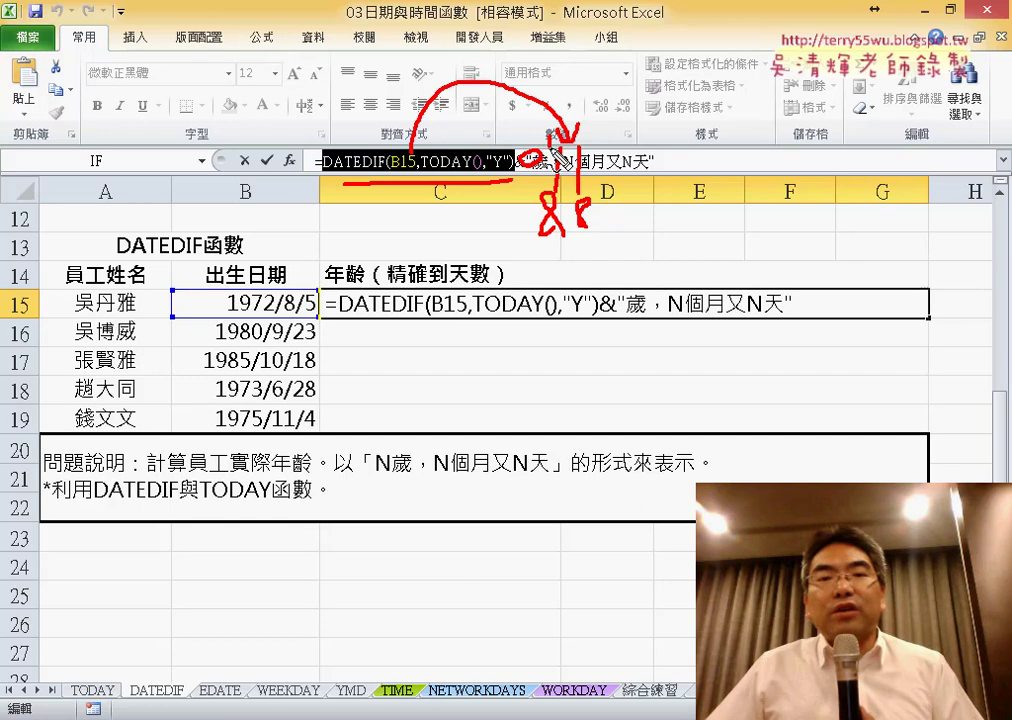
pyautogui.moveTo(657, 145); pyautogui.dragTo(652, 168)
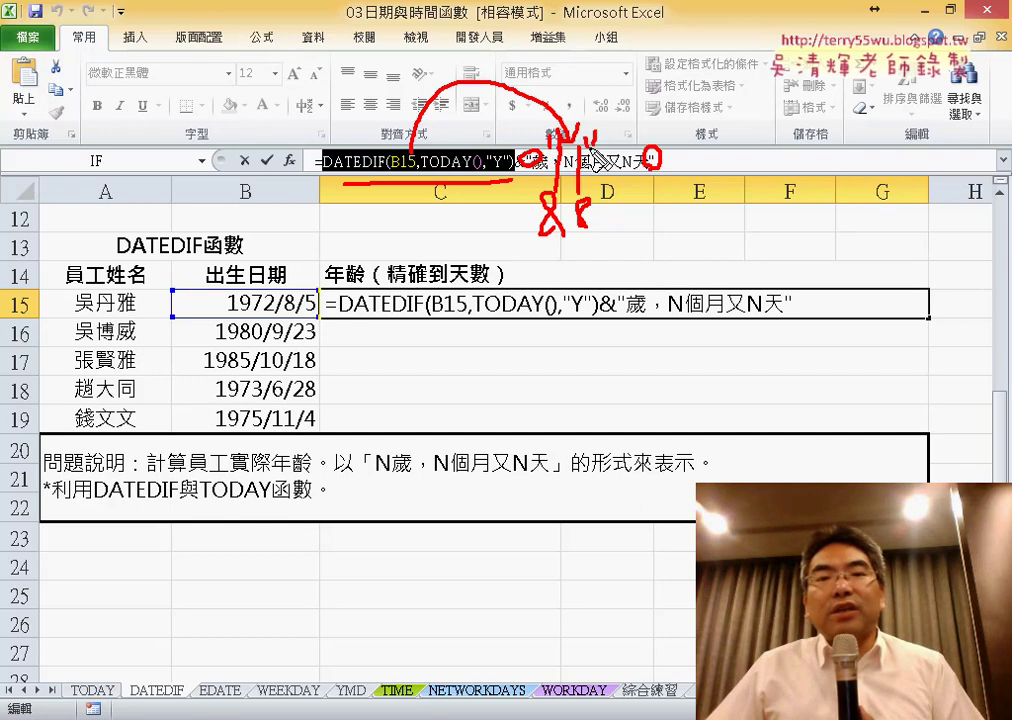
pyautogui.moveTo(545, 236); pyautogui.dragTo(592, 236)
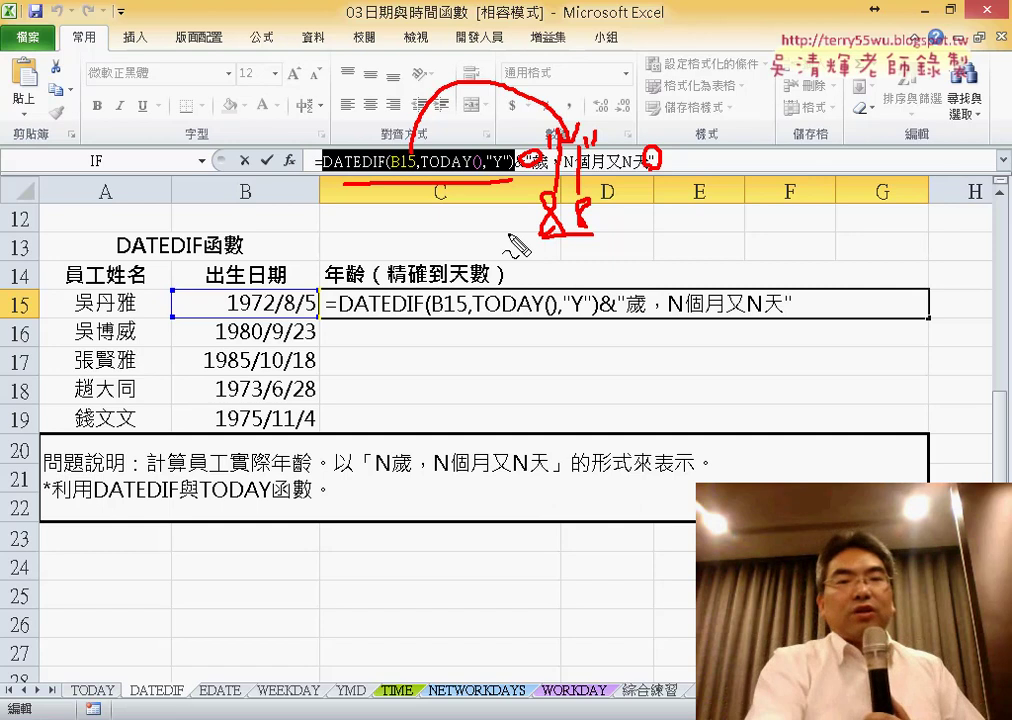
pyautogui.press('Escape')
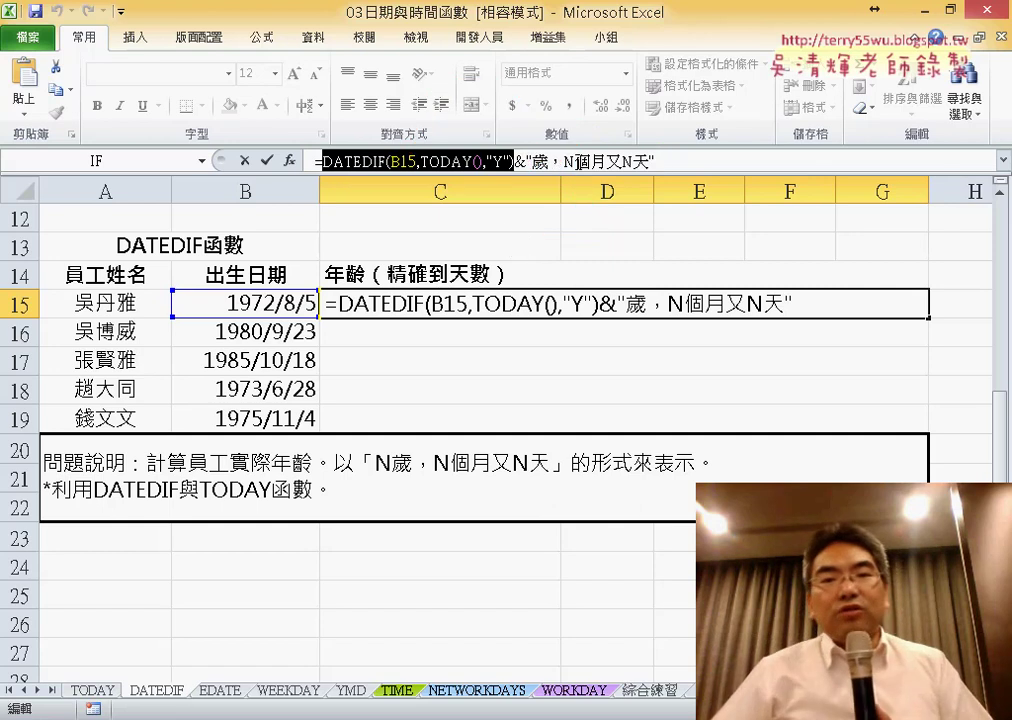
# Replace the month N with &DATEDIF(B15,TODAY(),"YM")&, so C15 shows 44歲，10個月又N天
pyautogui.moveTo(578, 162); pyautogui.dragTo(563, 162)
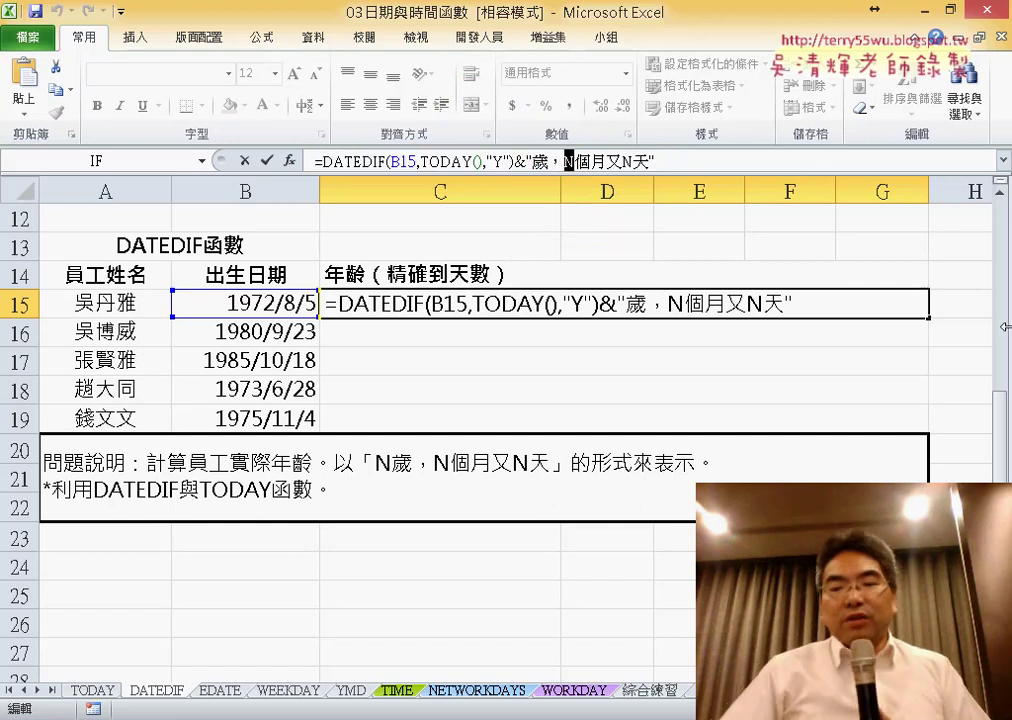
pyautogui.write('""')
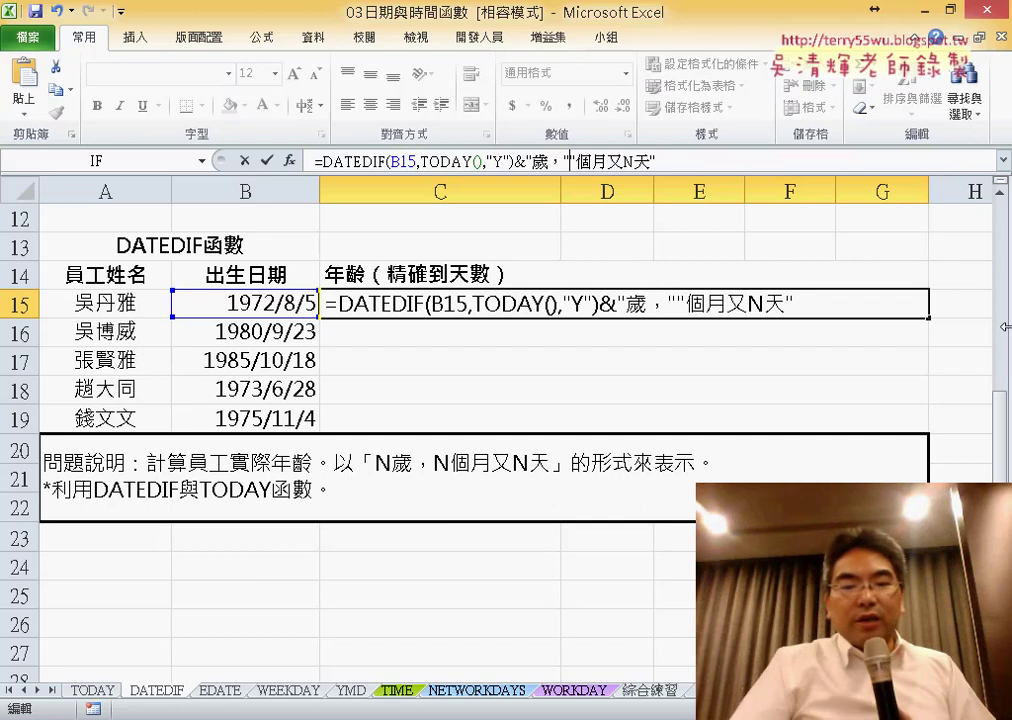
pyautogui.write('&&')
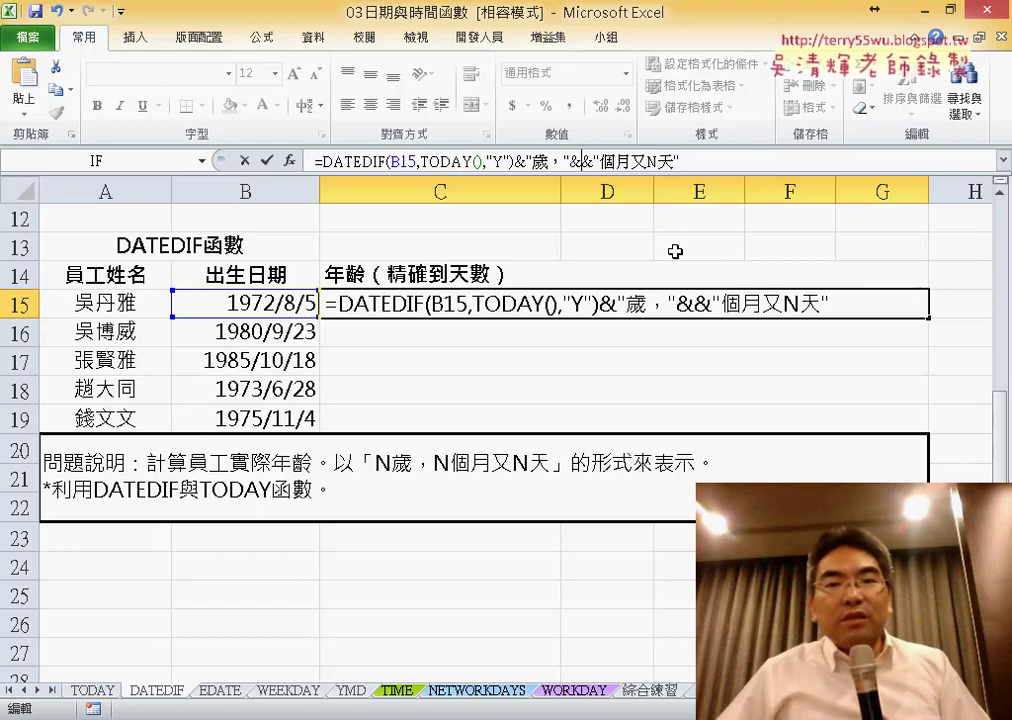
pyautogui.moveTo(322, 161); pyautogui.dragTo(525, 162)
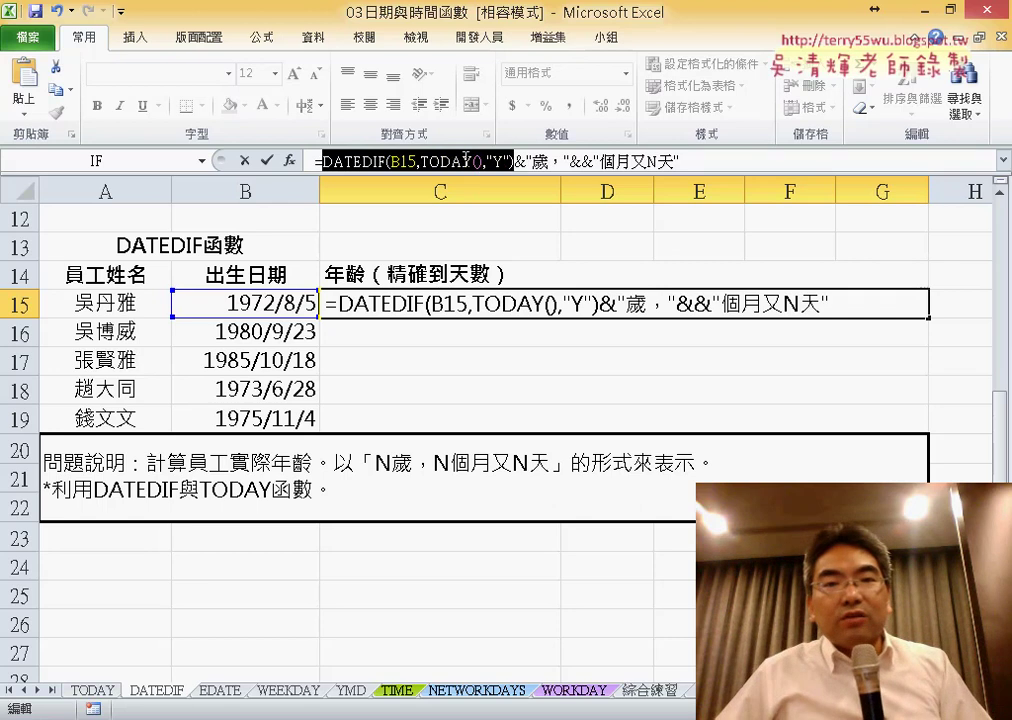
pyautogui.rightClick(517, 163)
pyautogui.click(514, 193)
pyautogui.click(679, 163)
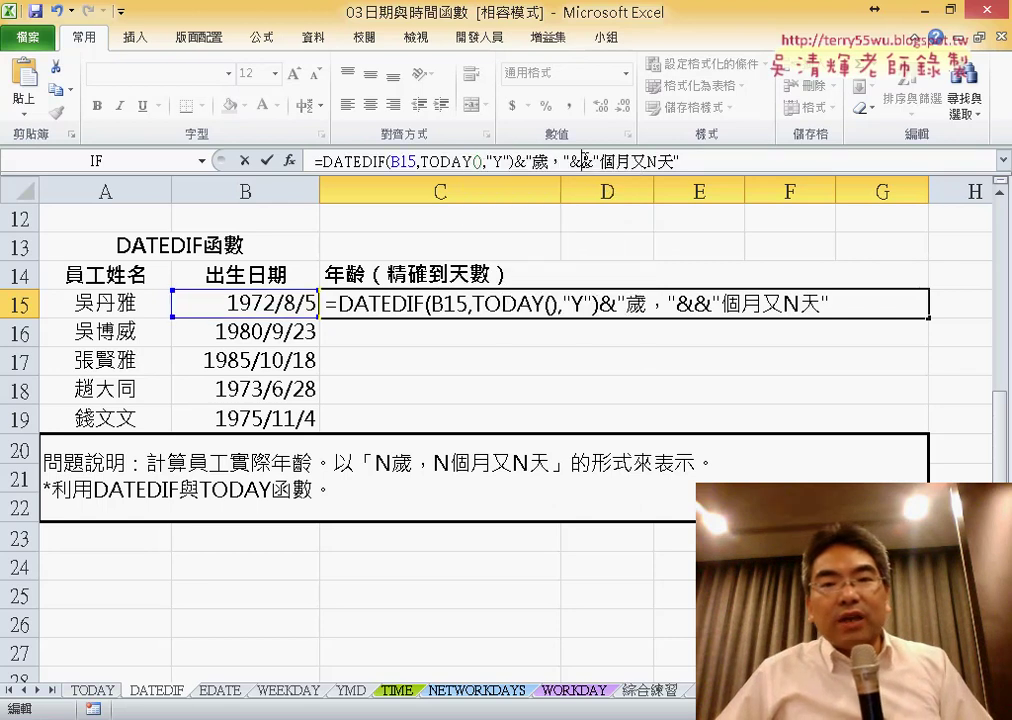
pyautogui.press('Left')
pyautogui.press('Left')
pyautogui.press('Left')
pyautogui.hotkey('ctrl', 'v')
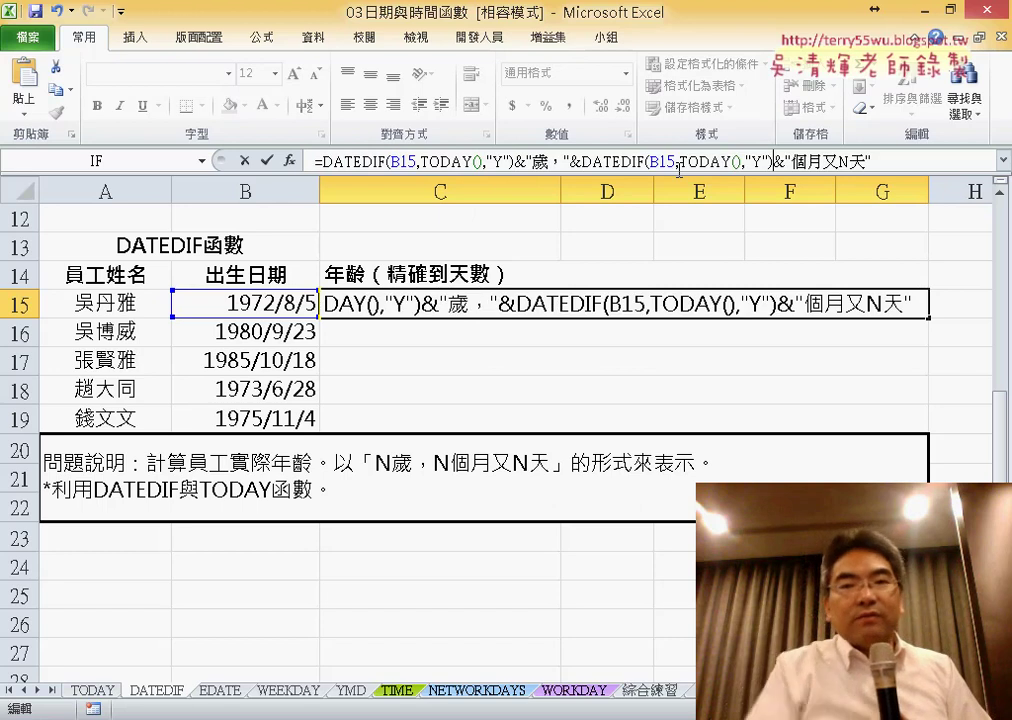
pyautogui.click(762, 161)
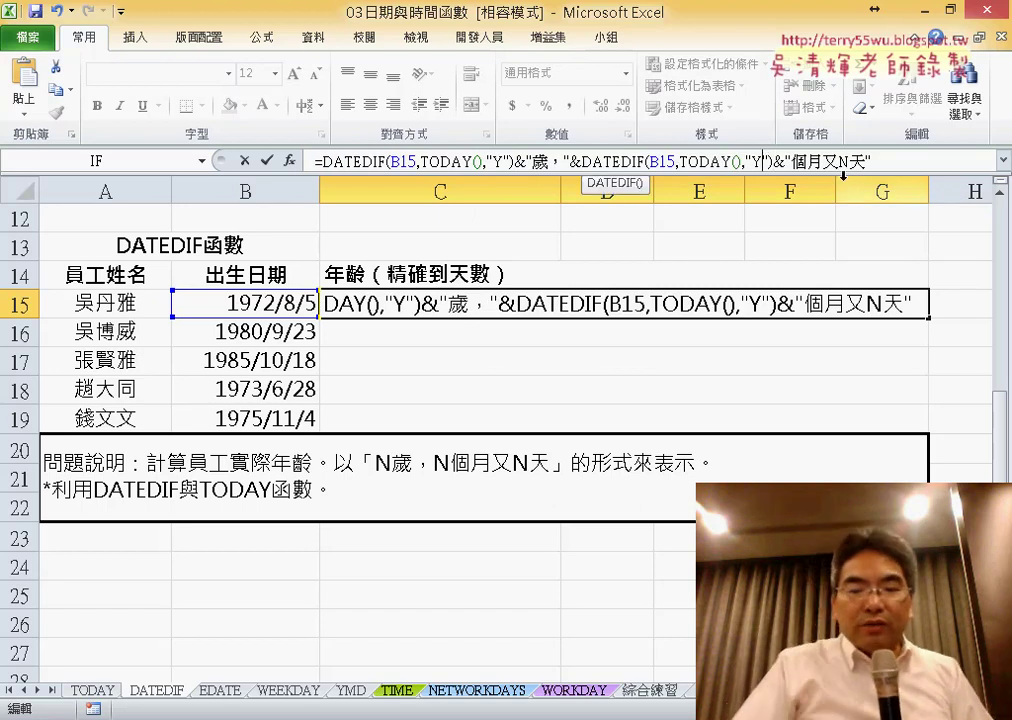
pyautogui.write('M')
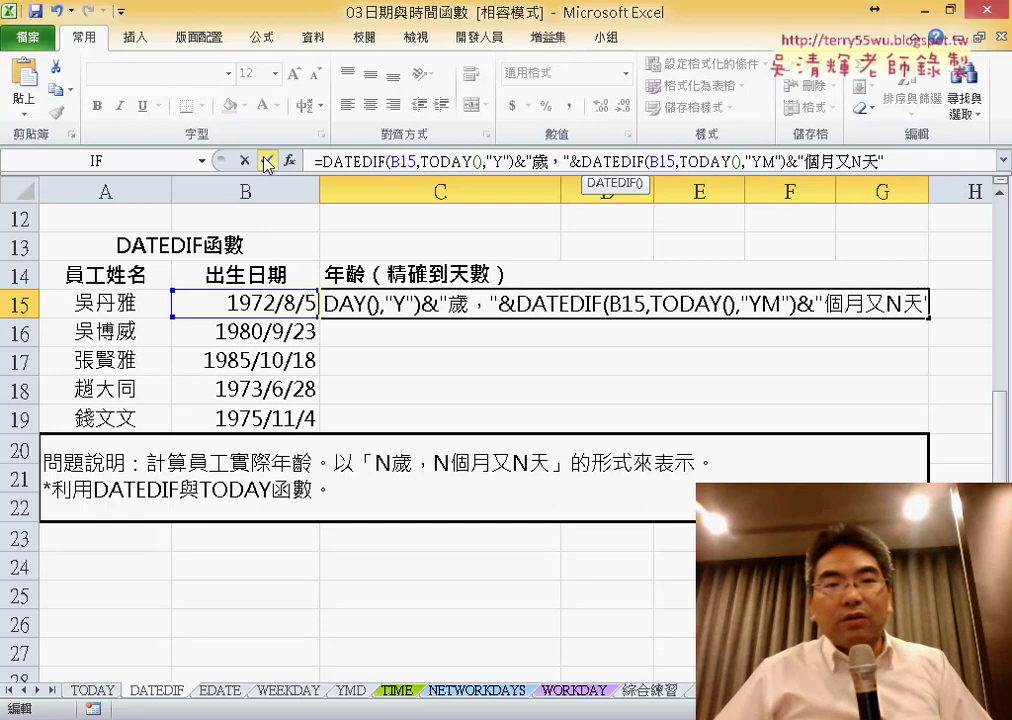
pyautogui.click(267, 161)
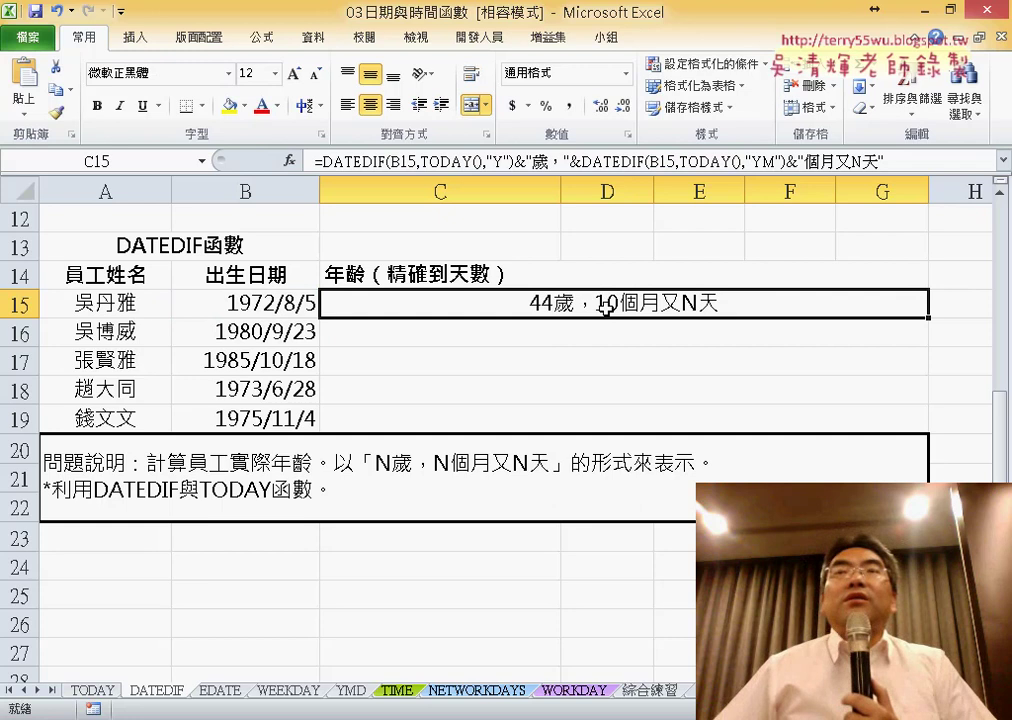
# Replace the day N with &DATEDIF(B15,TODAY(),"MD")&, so C15 reads 44歲，10個月又4天
pyautogui.click(856, 161)
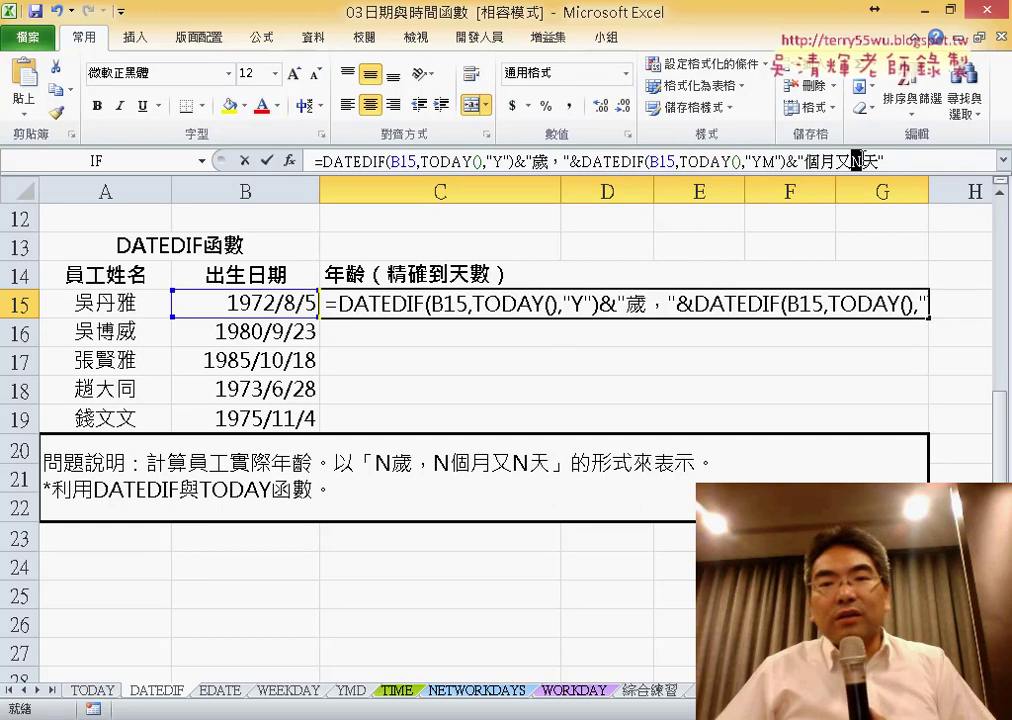
pyautogui.write('"個月又')
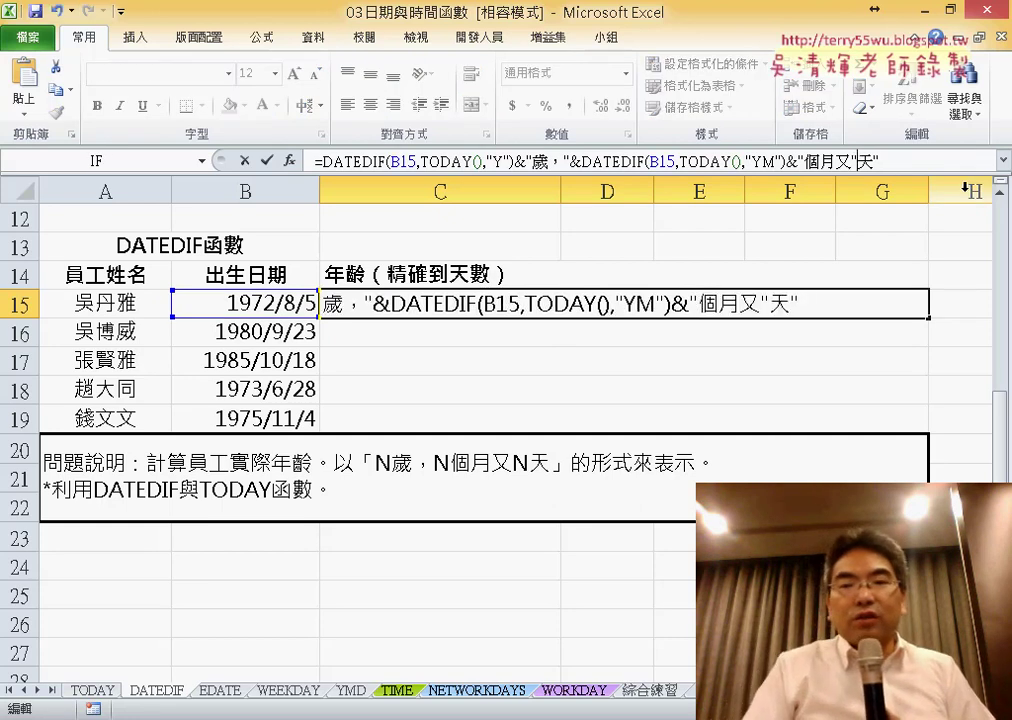
pyautogui.write('"')
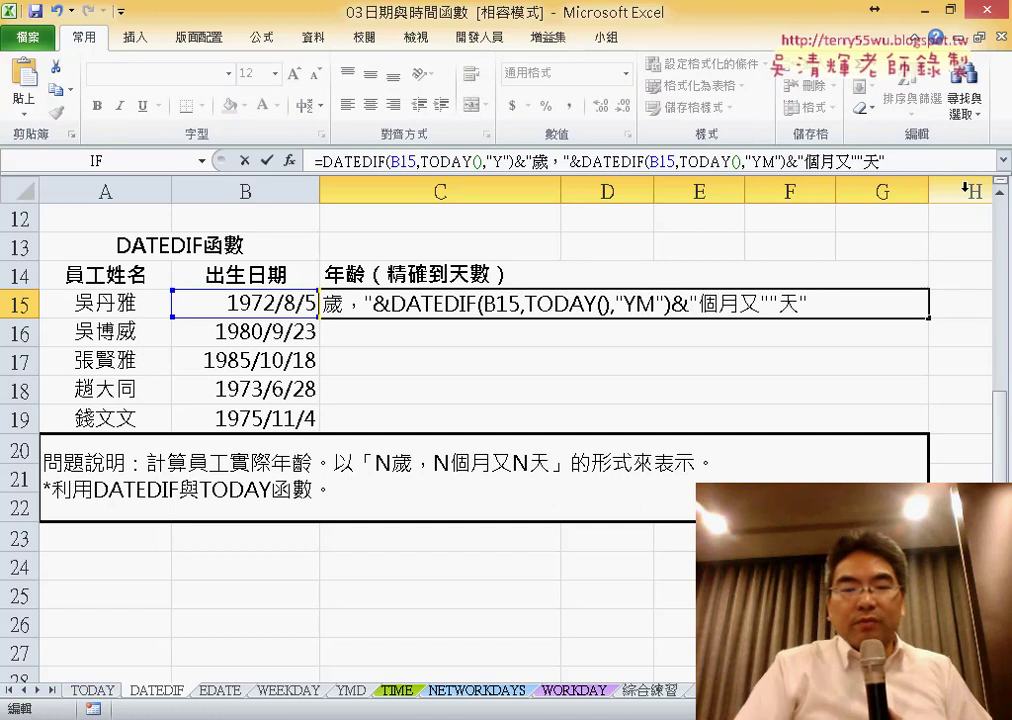
pyautogui.write('&&')
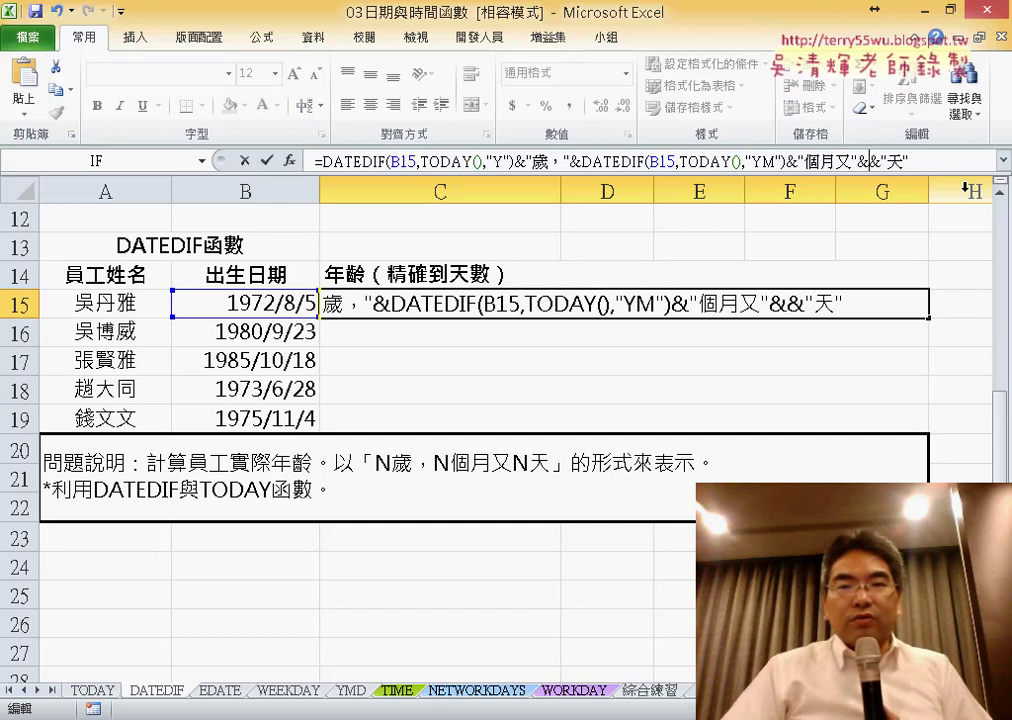
pyautogui.hotkey('ctrl', 'v')
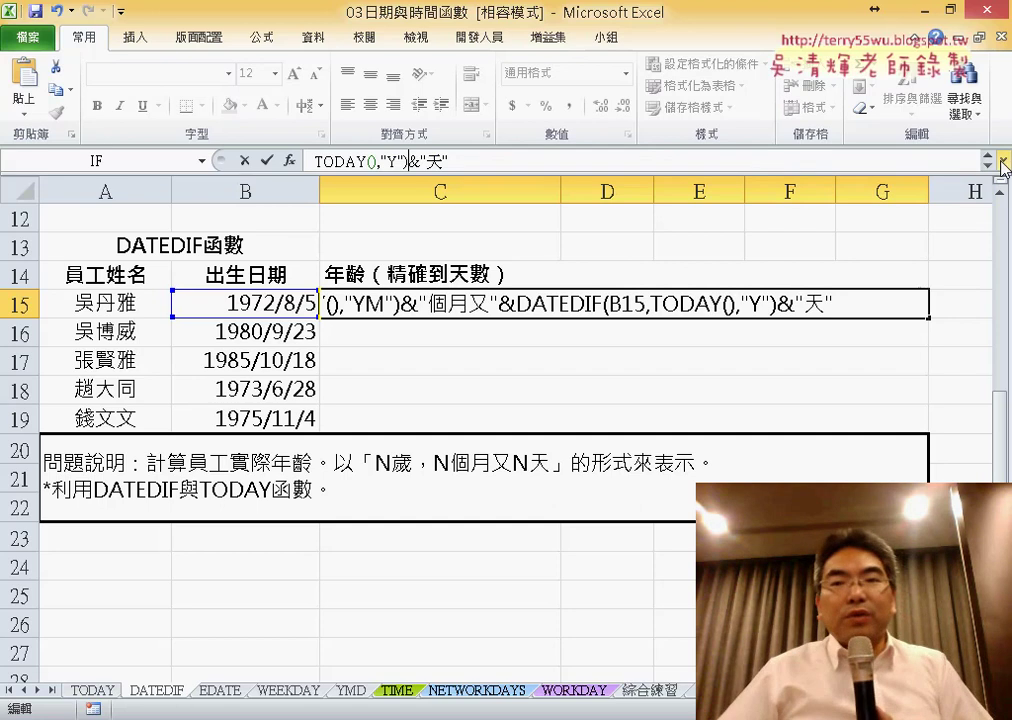
pyautogui.click(1002, 159)
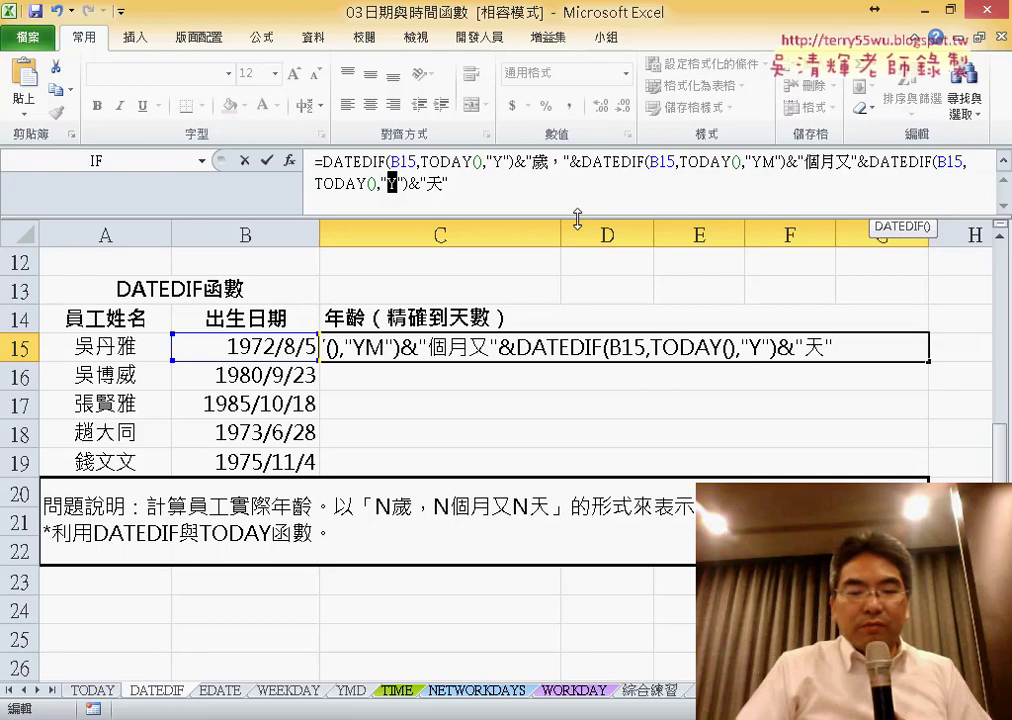
pyautogui.write('MD')
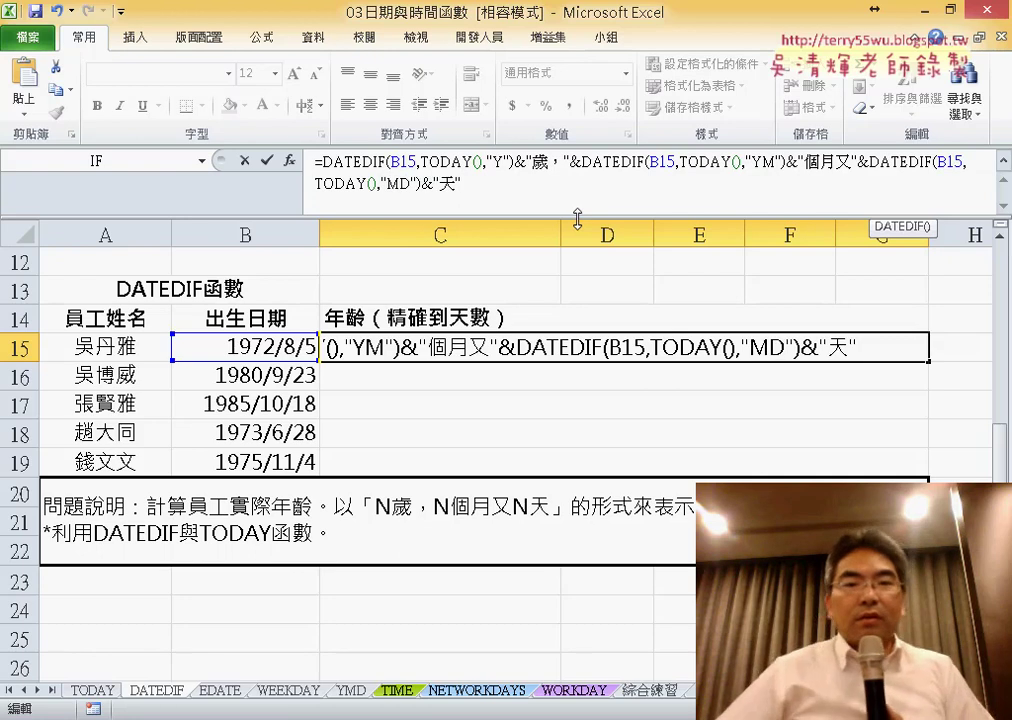
pyautogui.click(266, 160)
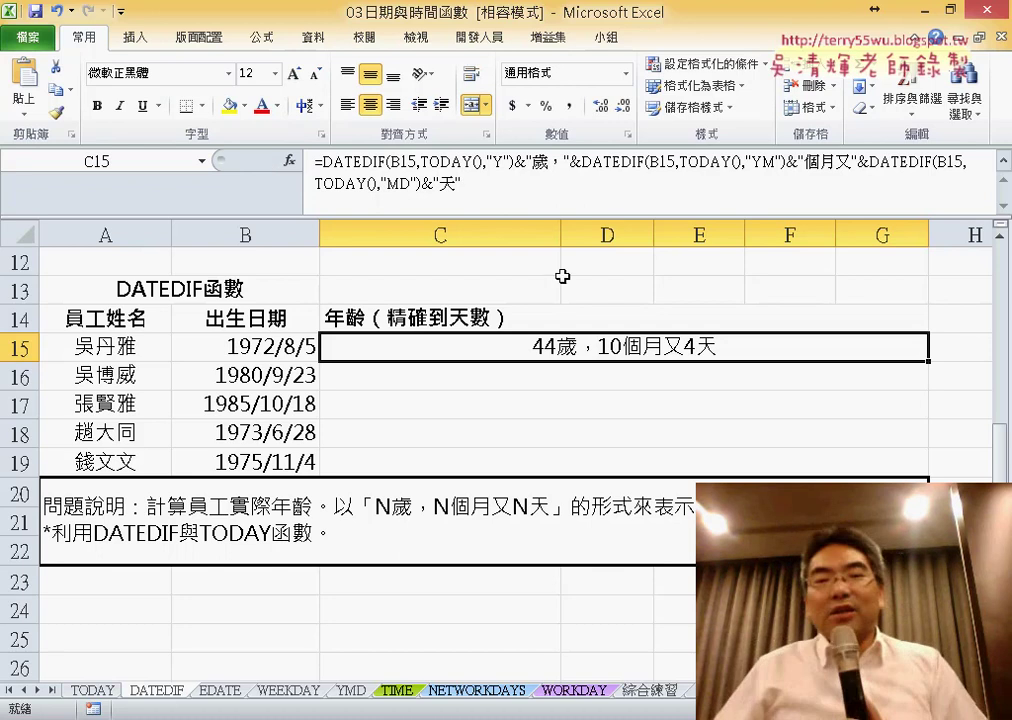
# Fill C15's age formula down to C19, giving ages like 36歲，8個月又17天
pyautogui.moveTo(928, 361); pyautogui.dragTo(918, 465)
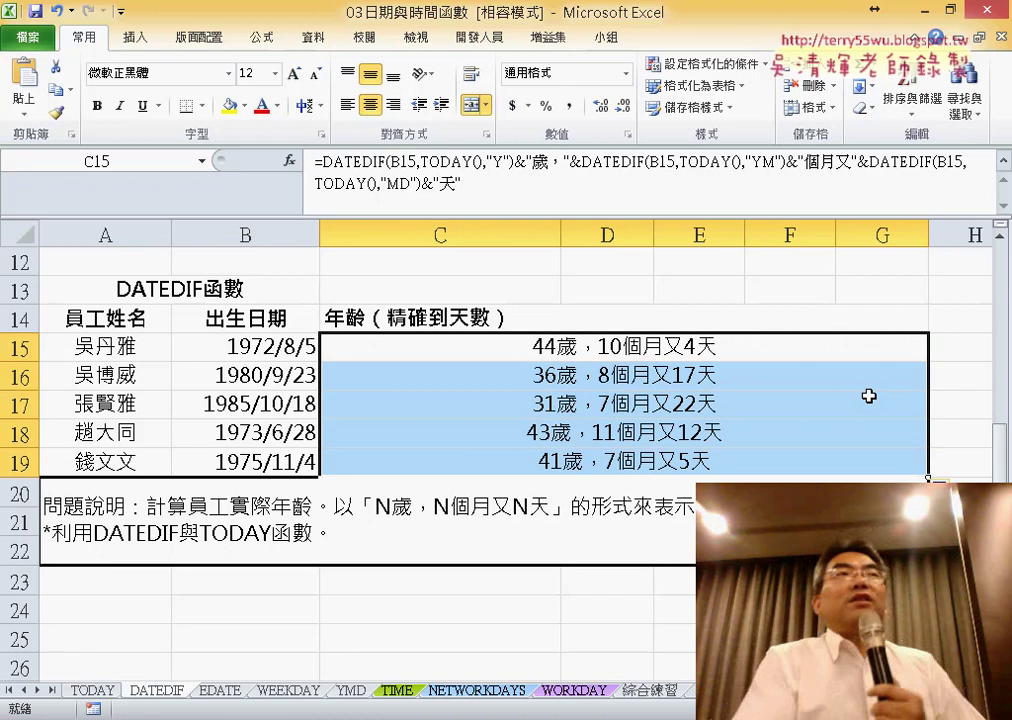